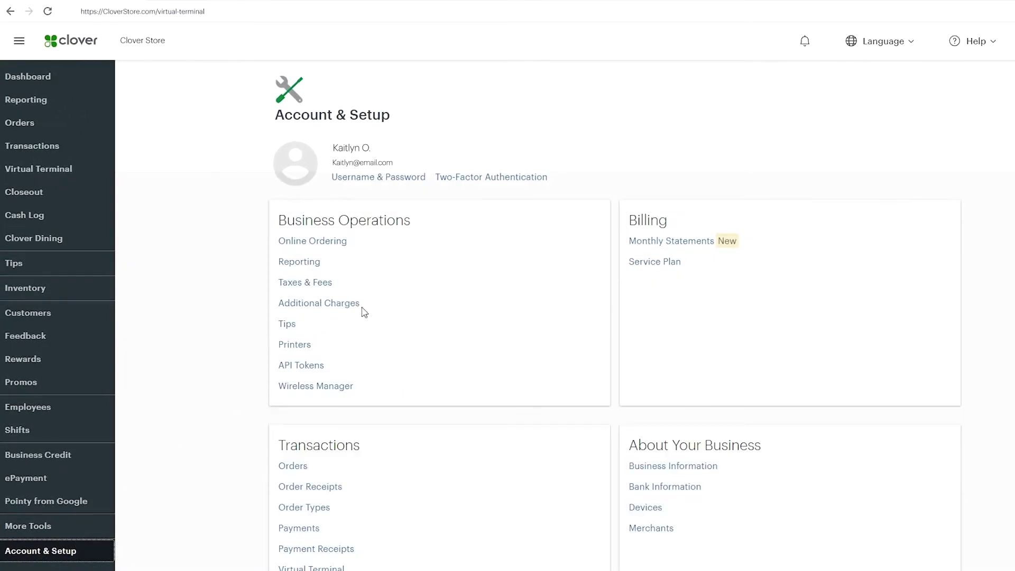
- Open the two-factor authentication settings and choose SMS authentication setup
click(476, 179)
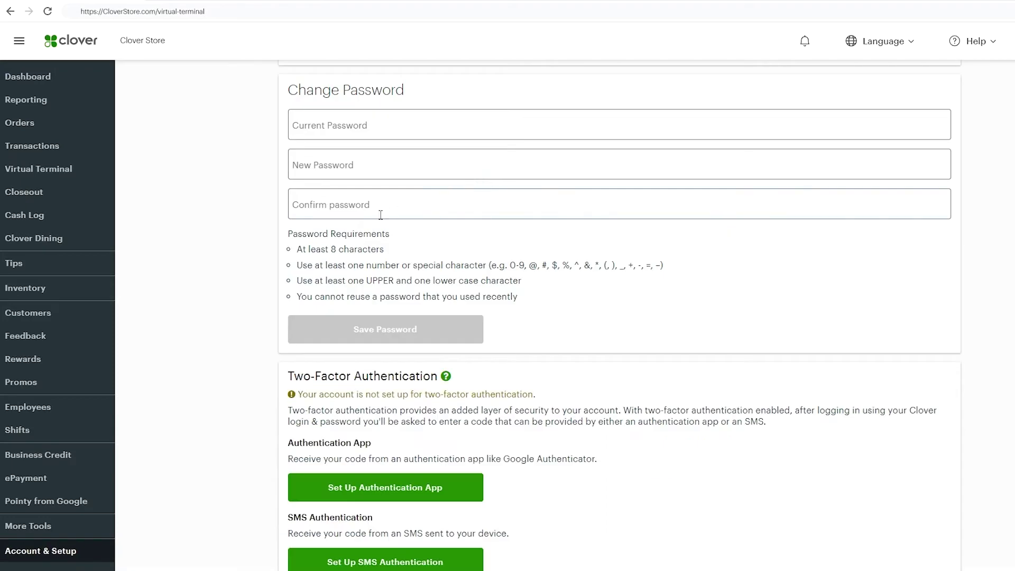
scroll(263, 266, down, 1)
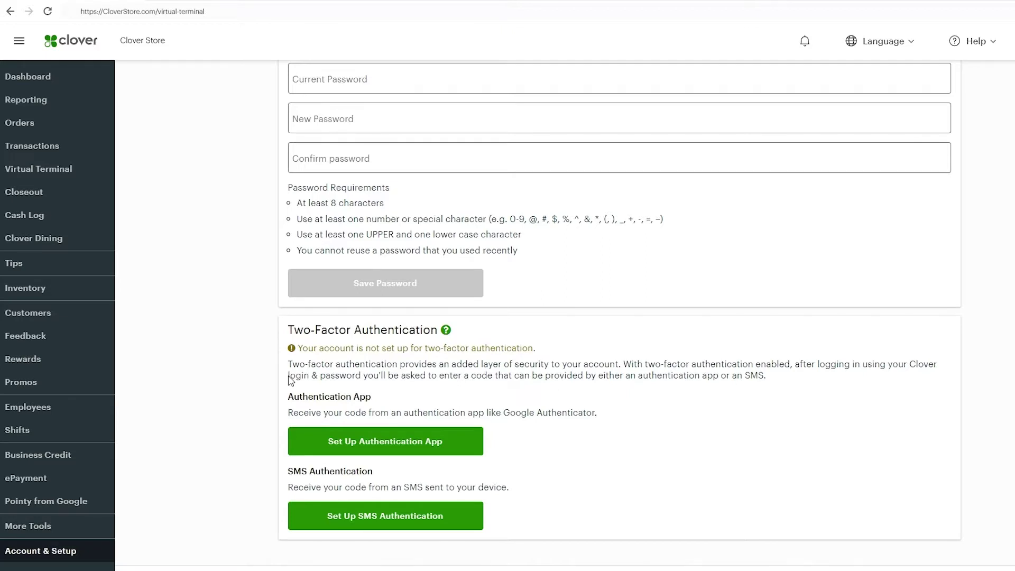
click(324, 505)
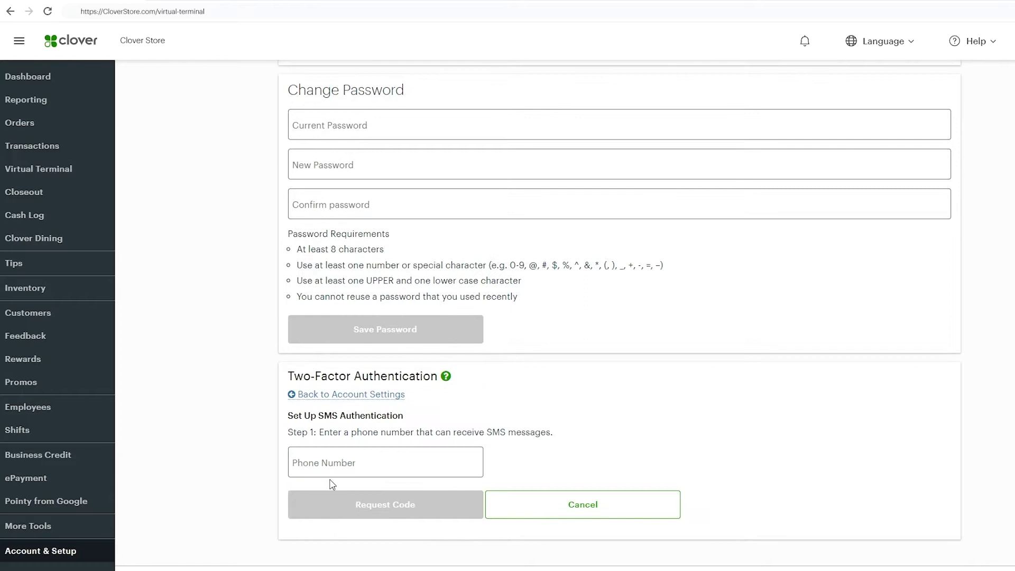
- Enter the phone number, request a texted code, and verify the received code
click(334, 469)
text(72055)
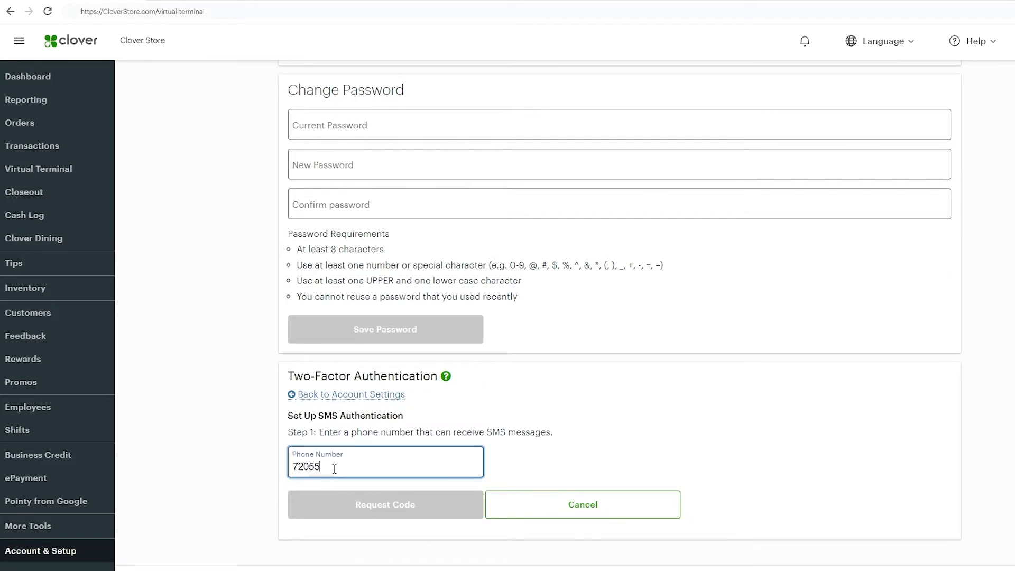
text(55555)
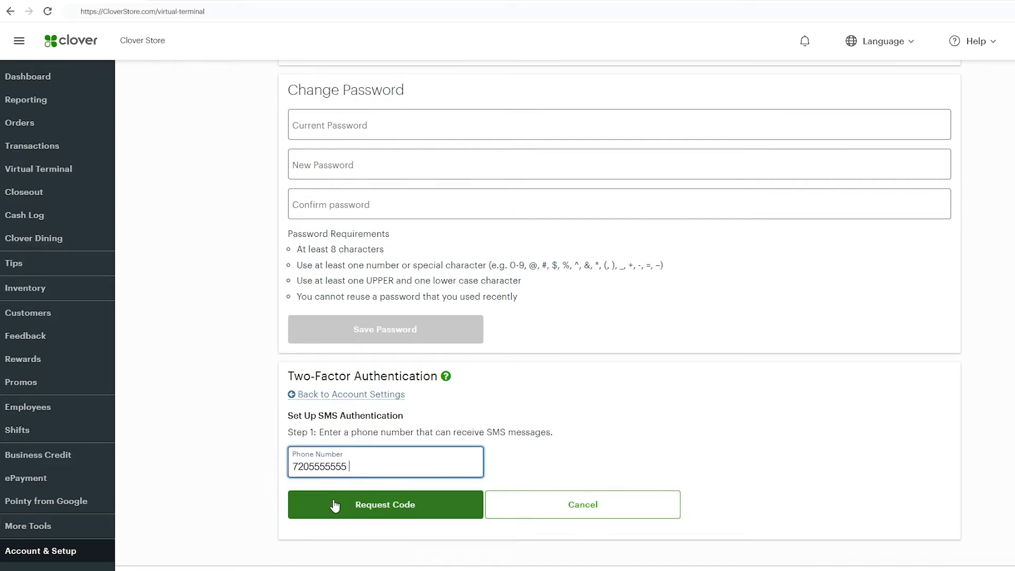
click(333, 509)
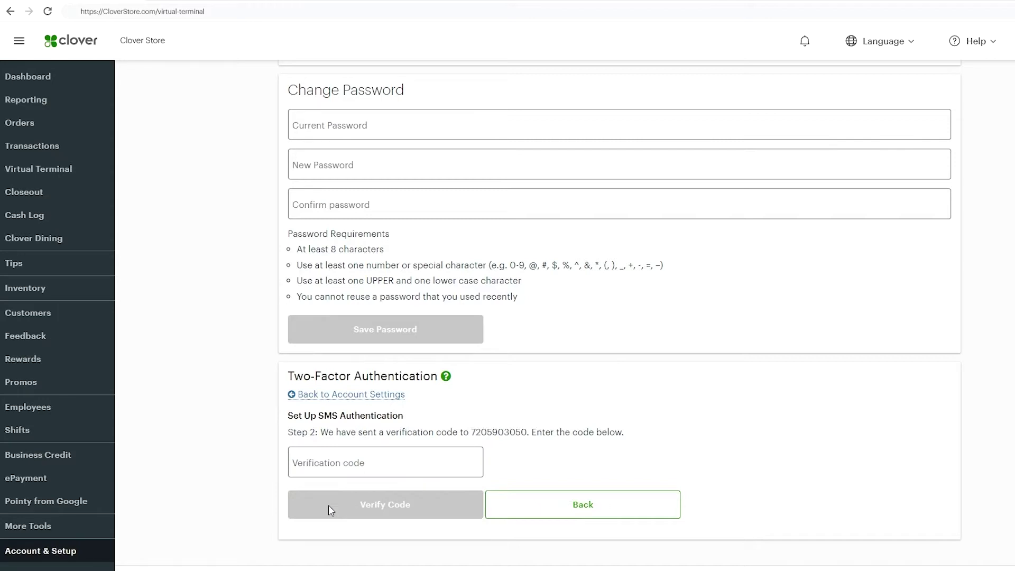
click(332, 470)
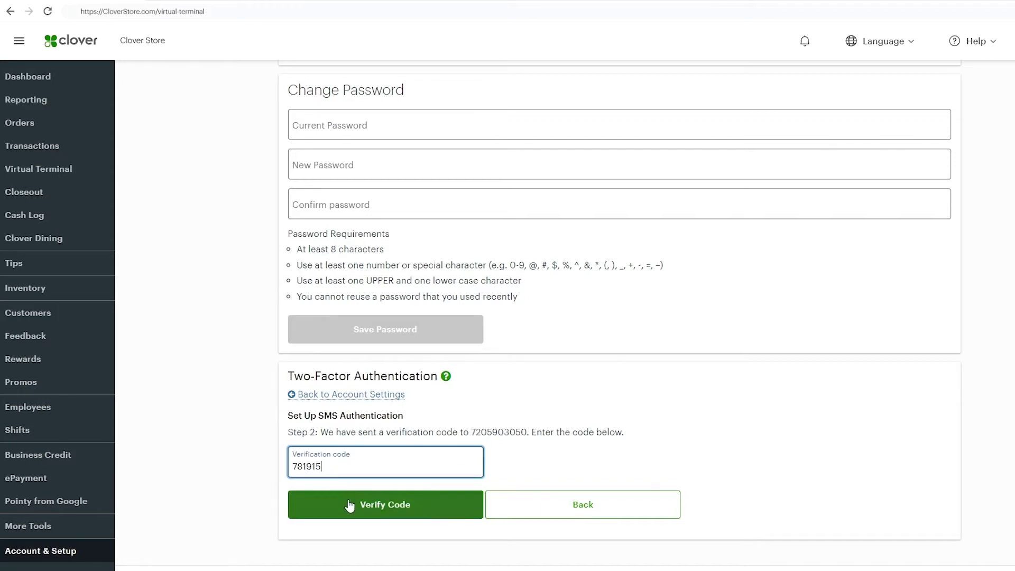
click(346, 506)
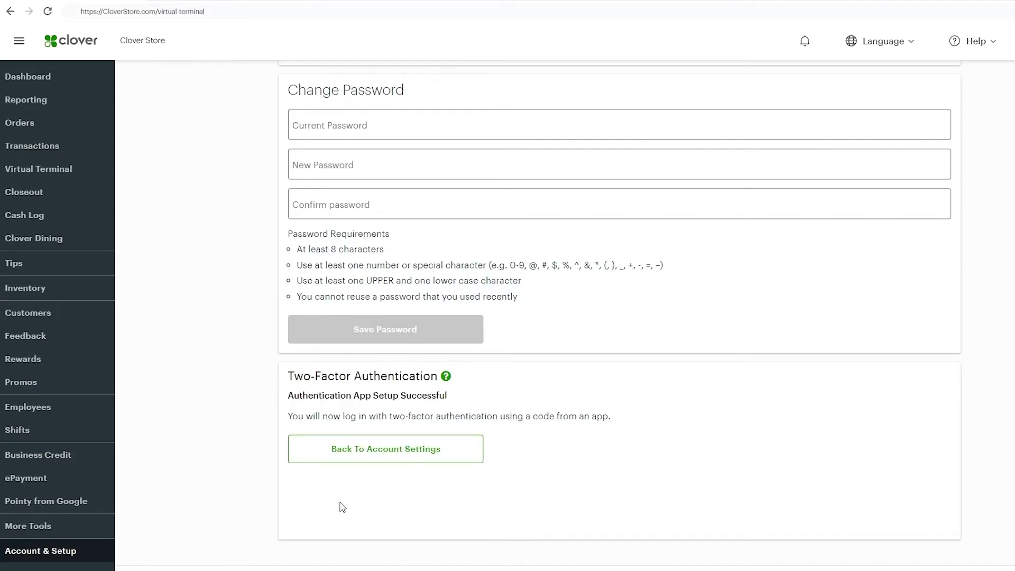
- Launch Virtual Terminal with location access allowed and list its Authorization, Sale and Verification types
click(91, 171)
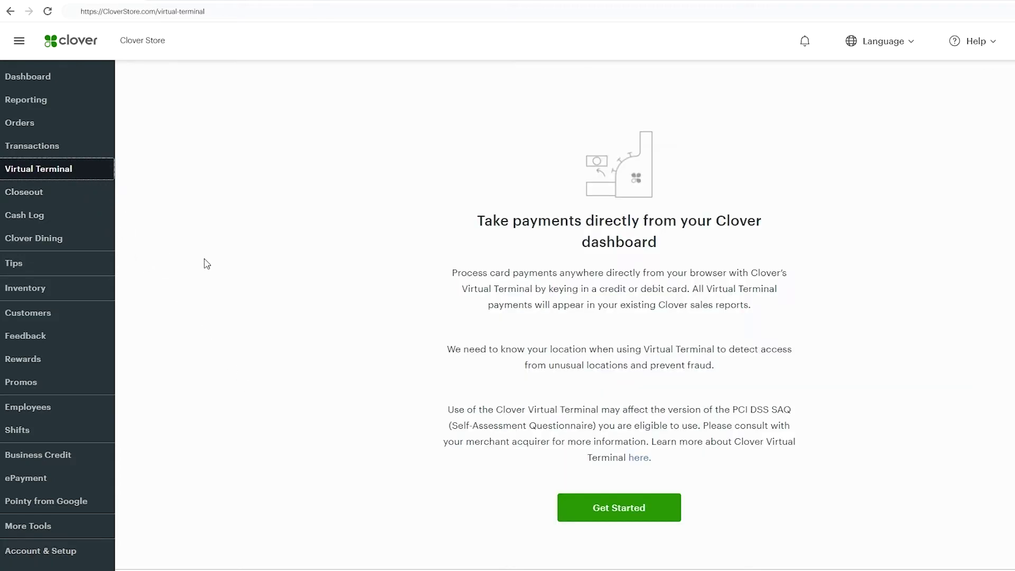
click(619, 517)
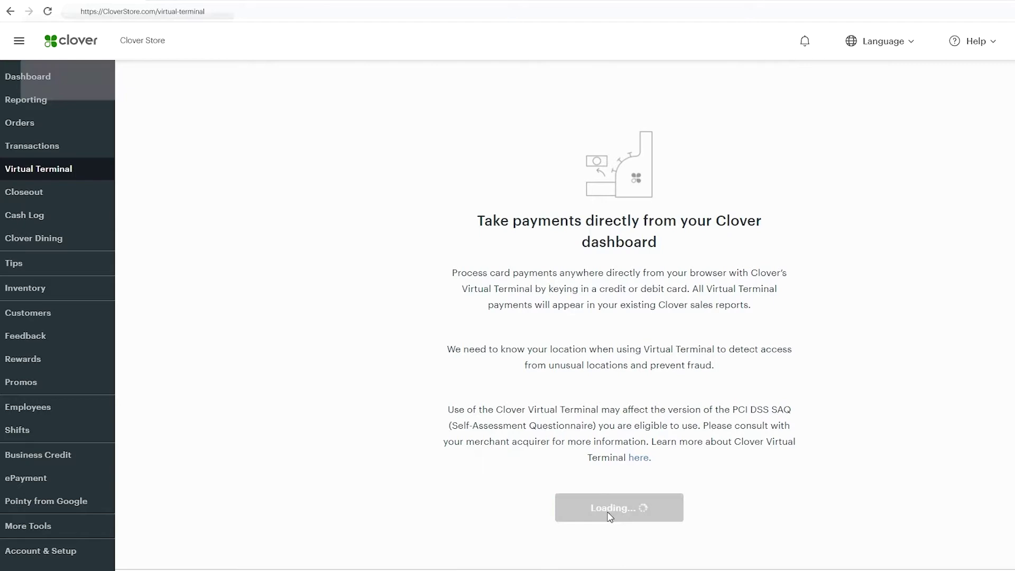
click(200, 80)
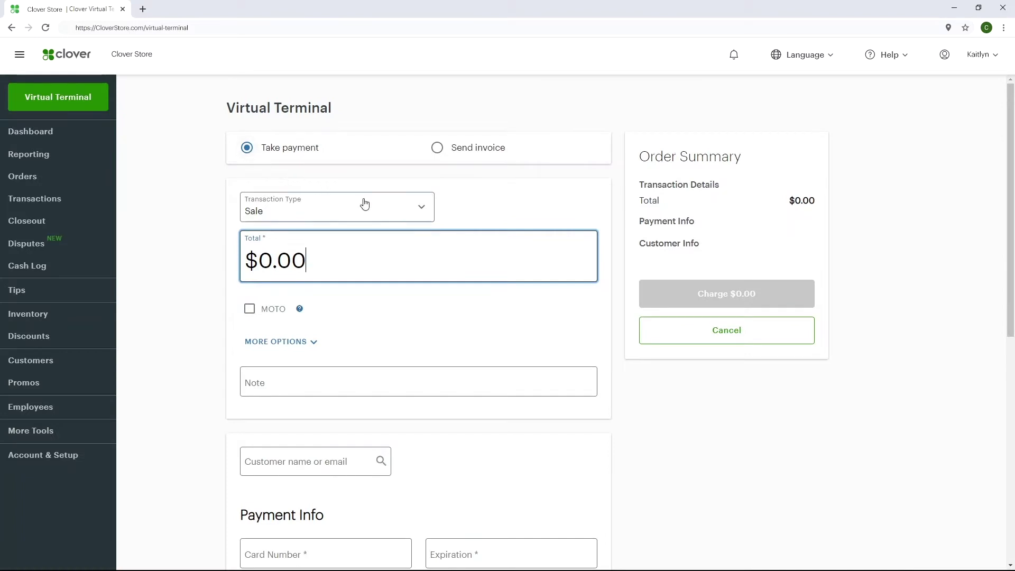
click(365, 203)
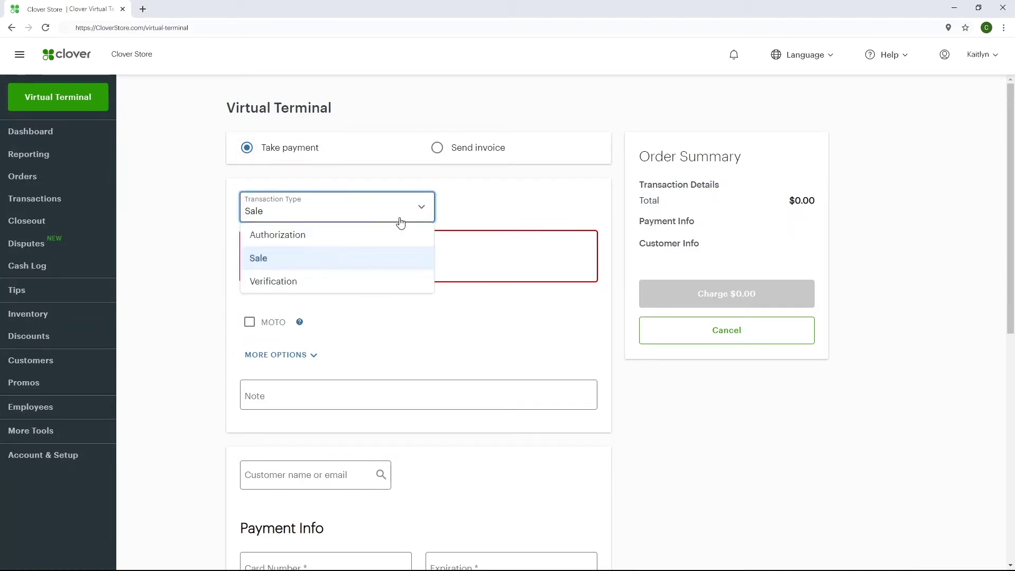
- Set up a $100.00 MOTO Sale with more options shown and the note 'Phone Order'
click(396, 256)
click(251, 249)
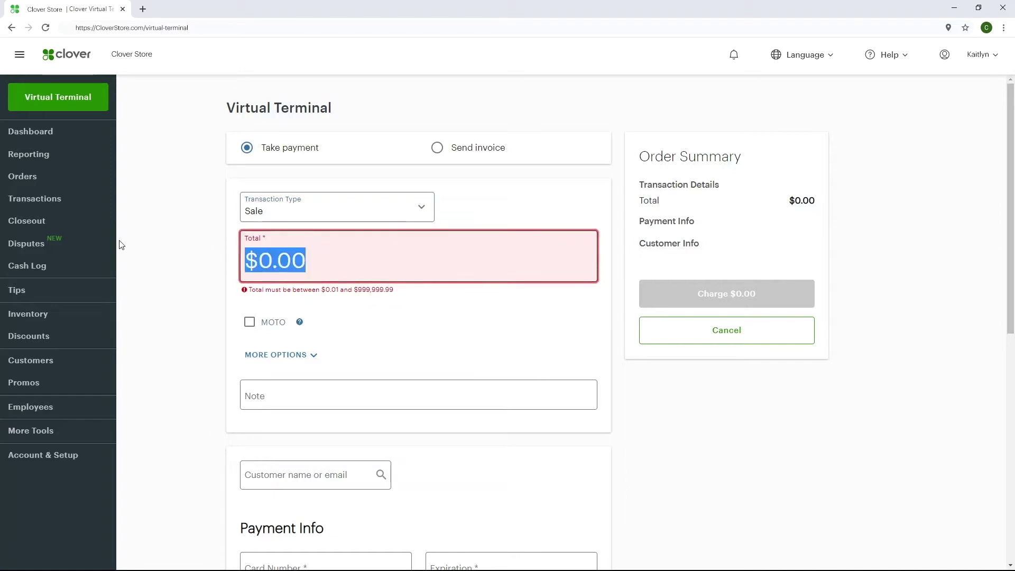
text(100)
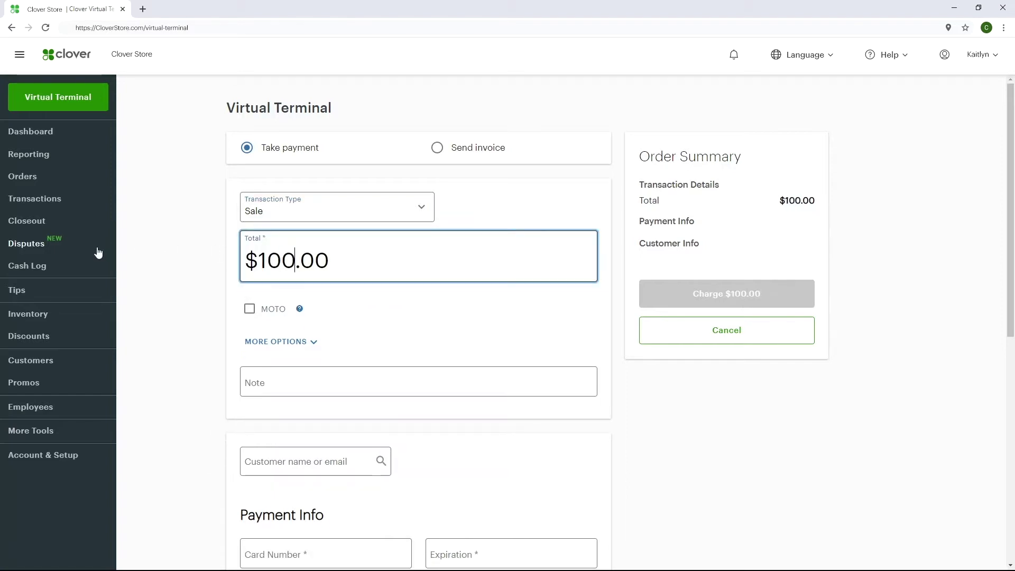
click(250, 312)
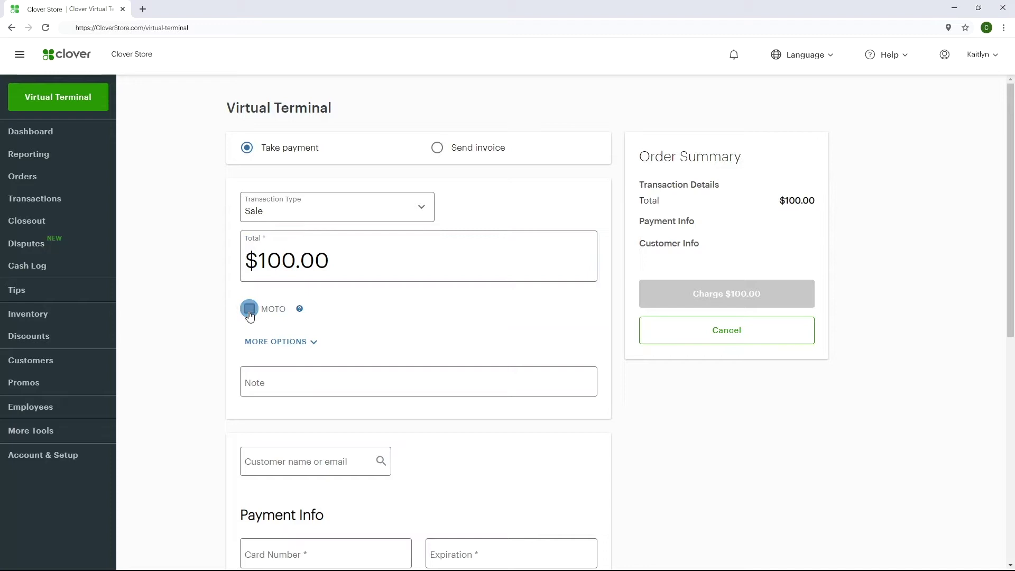
click(317, 342)
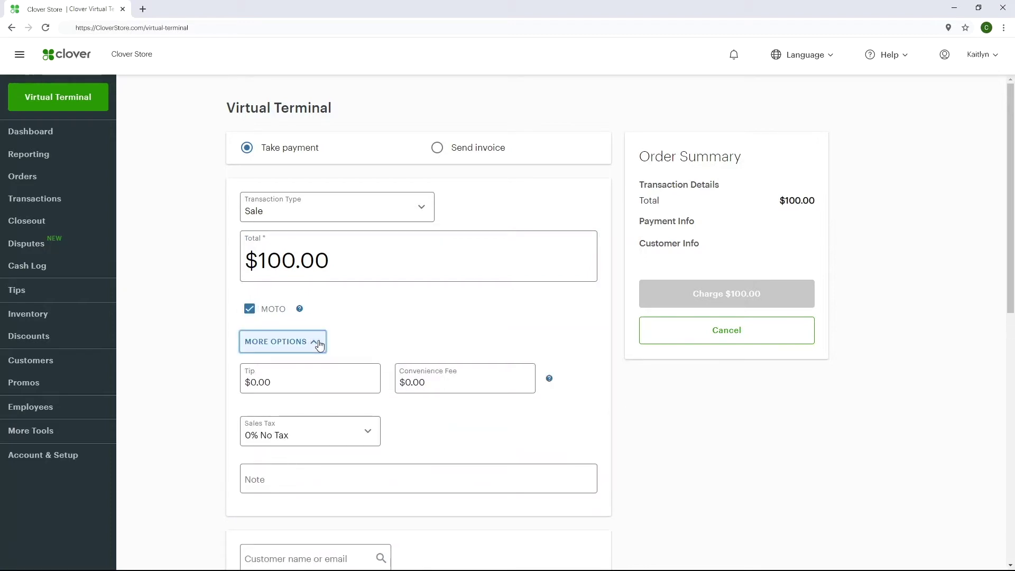
click(283, 483)
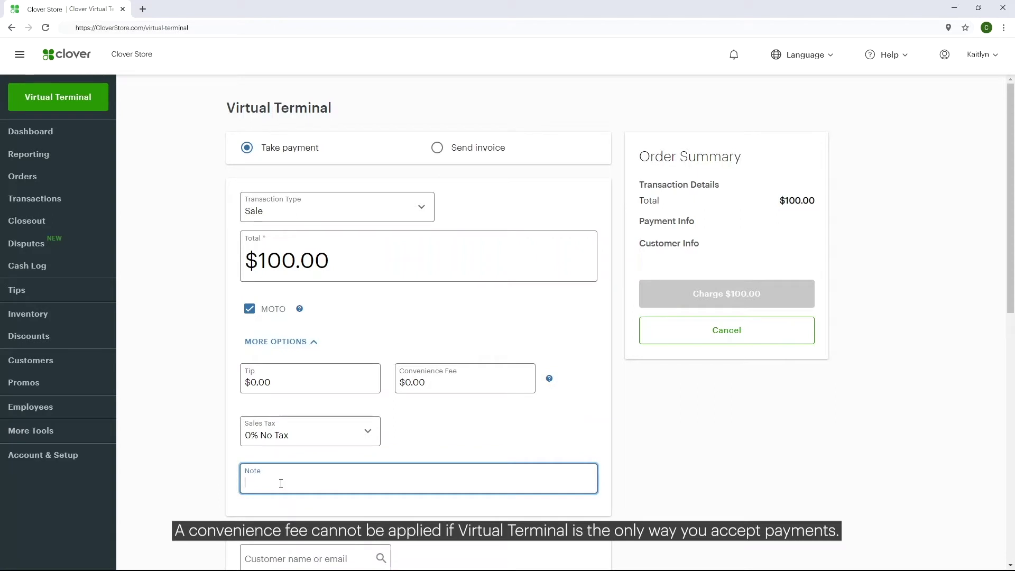
text(Phone Order)
scroll(800, 355, down, 8)
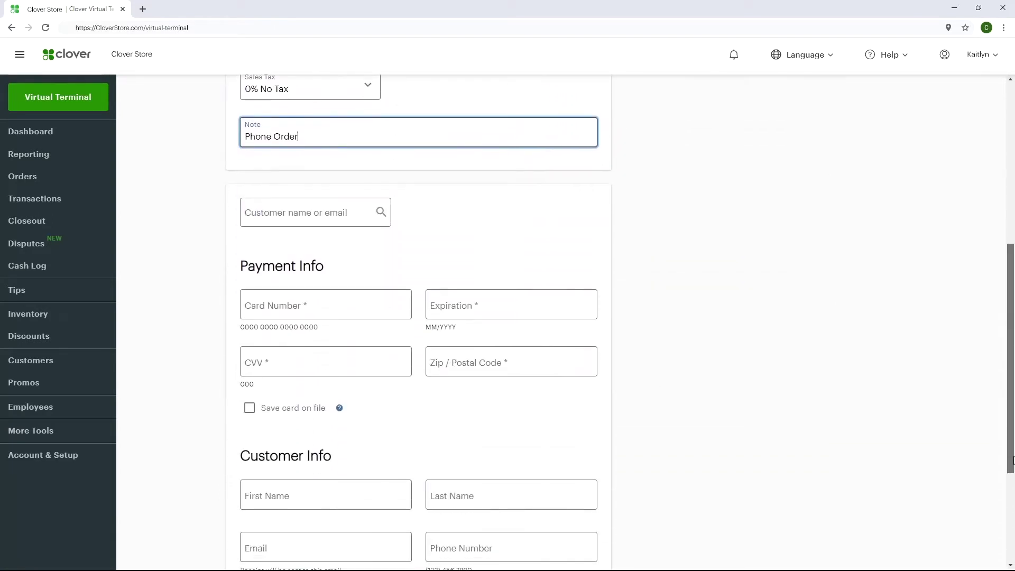
click(313, 127)
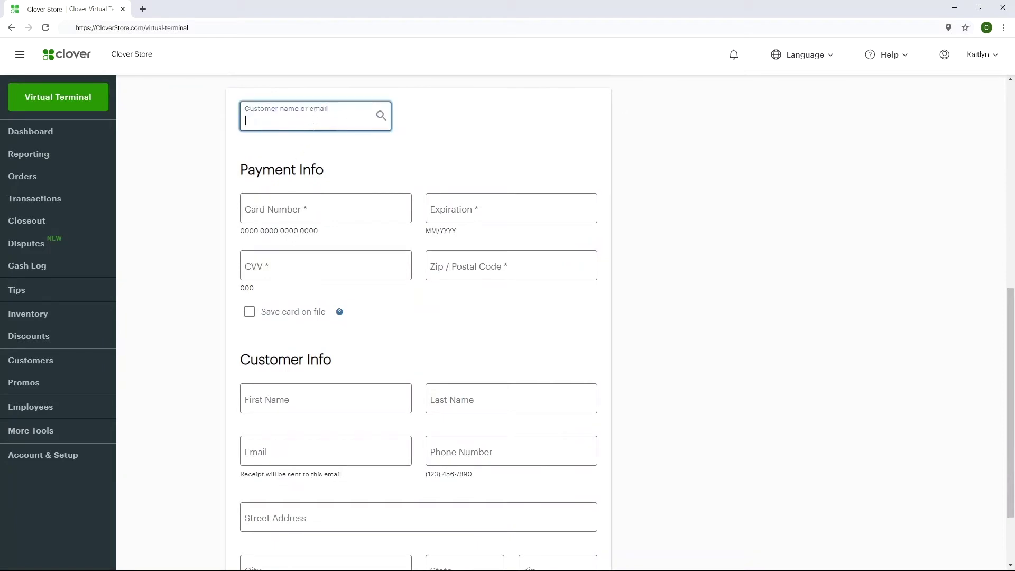
text(Sam)
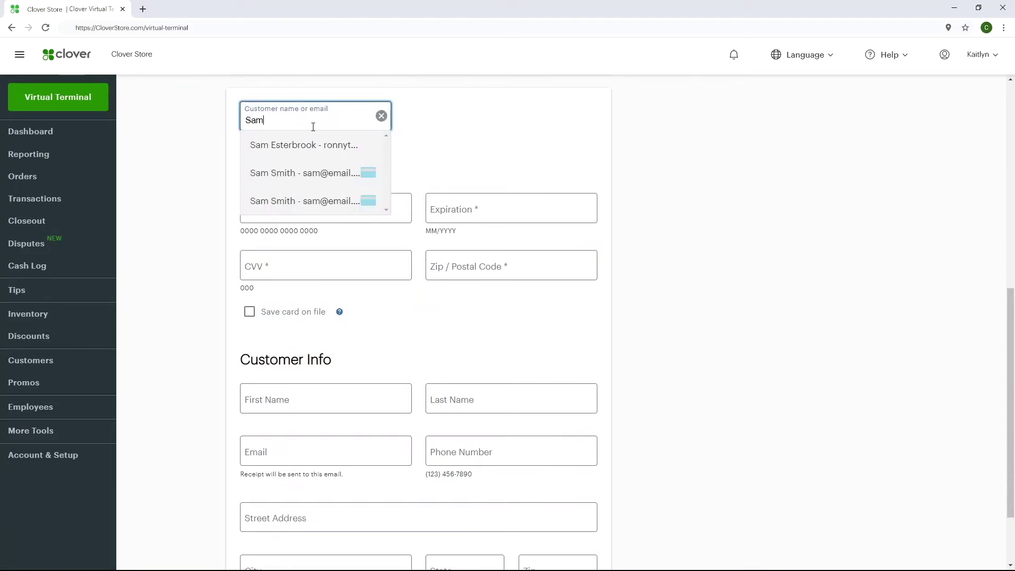
click(381, 116)
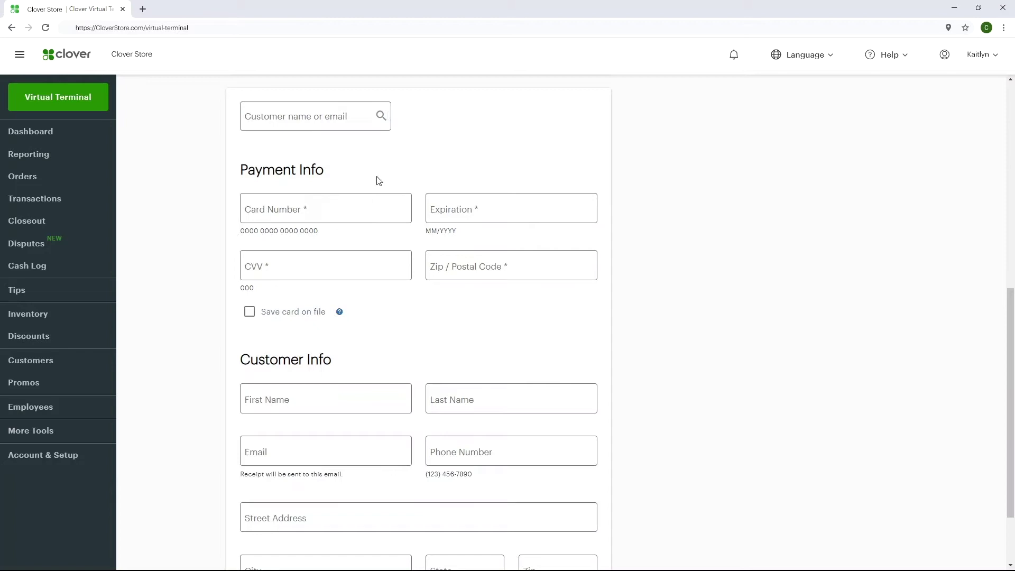
click(368, 210)
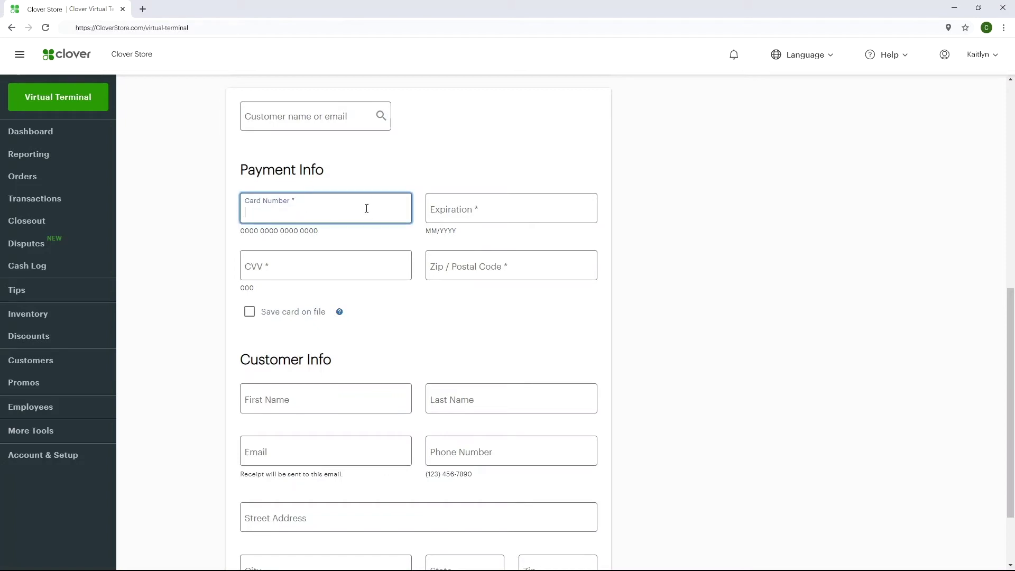
text(4)
text(111 11** **** 1111)
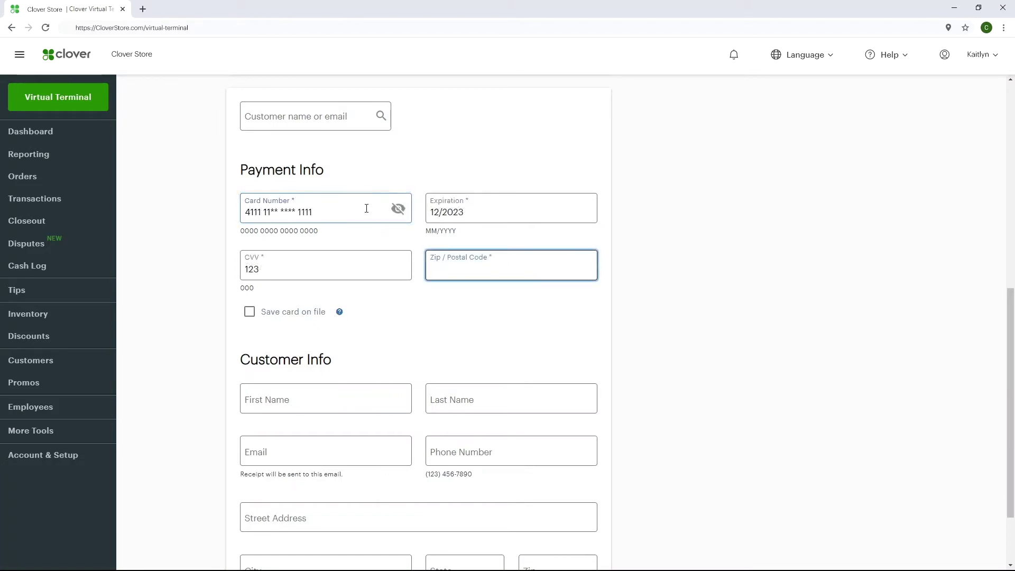
text(80230)
click(249, 319)
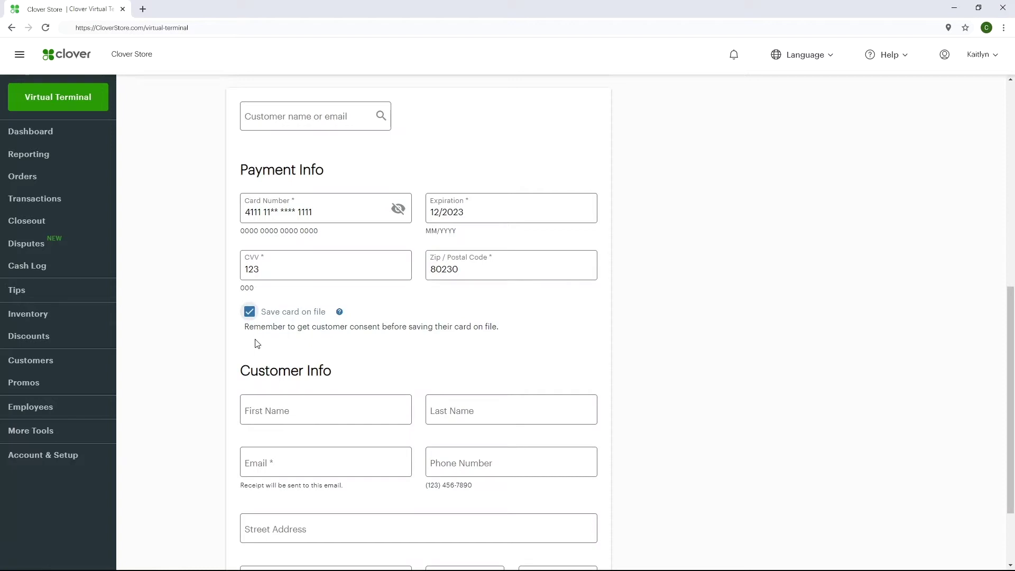
- Fill in the customer's first name, last name and e-mail in Customer Info
scroll(976, 486, down, 2)
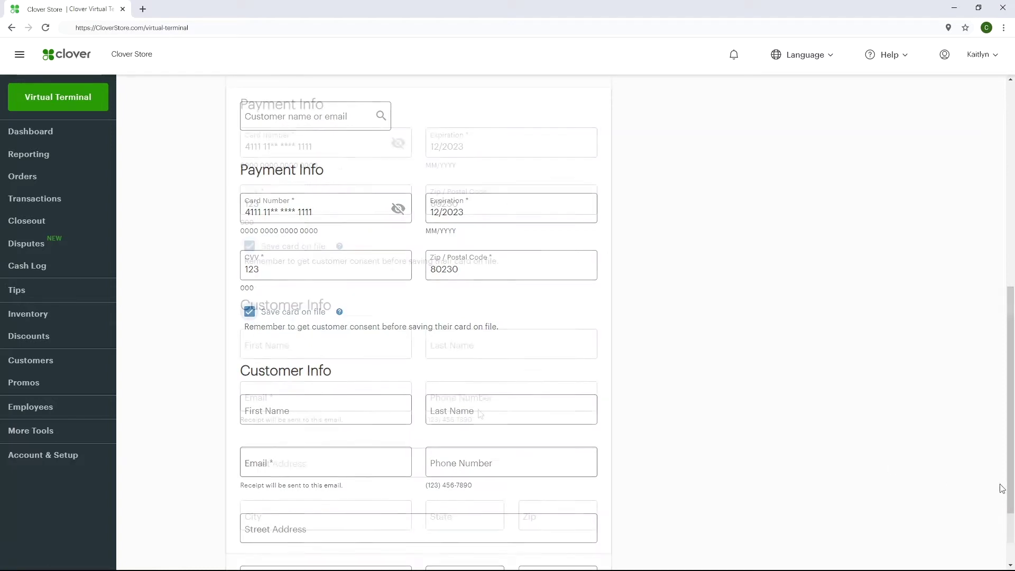
click(390, 356)
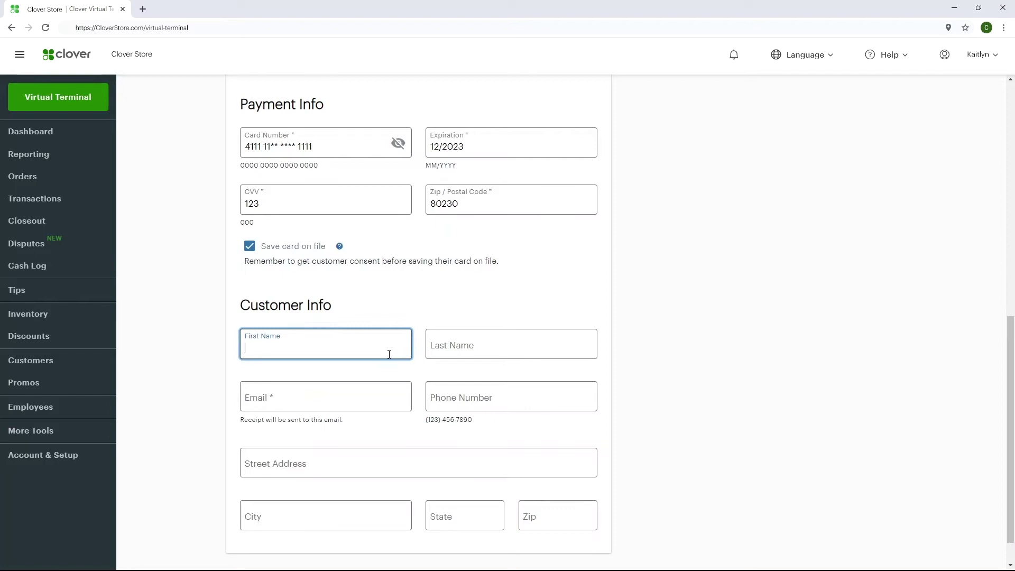
text(Sam)
key(Tab)
text(Smith)
key(Tab)
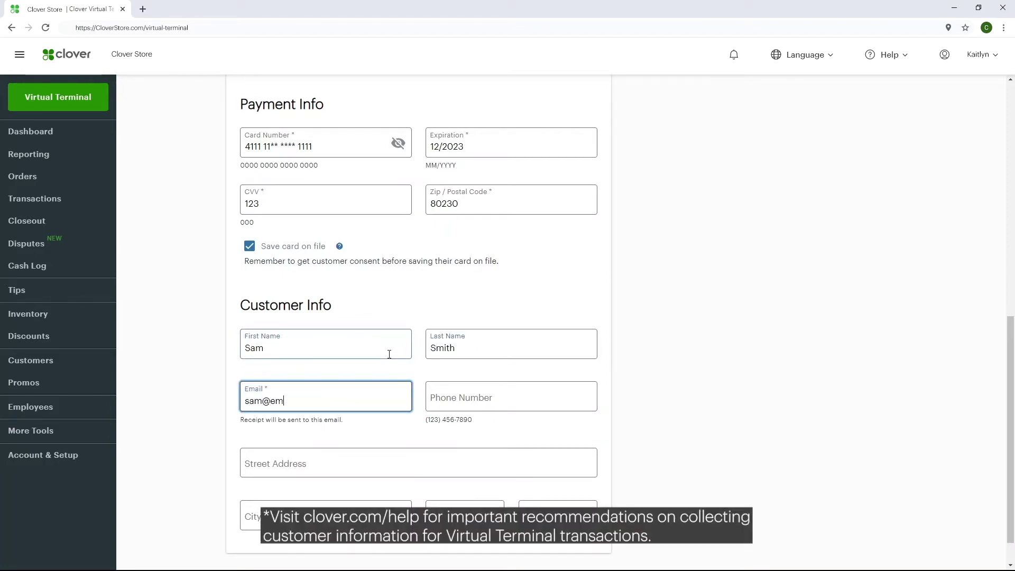
text(sam@email.com)
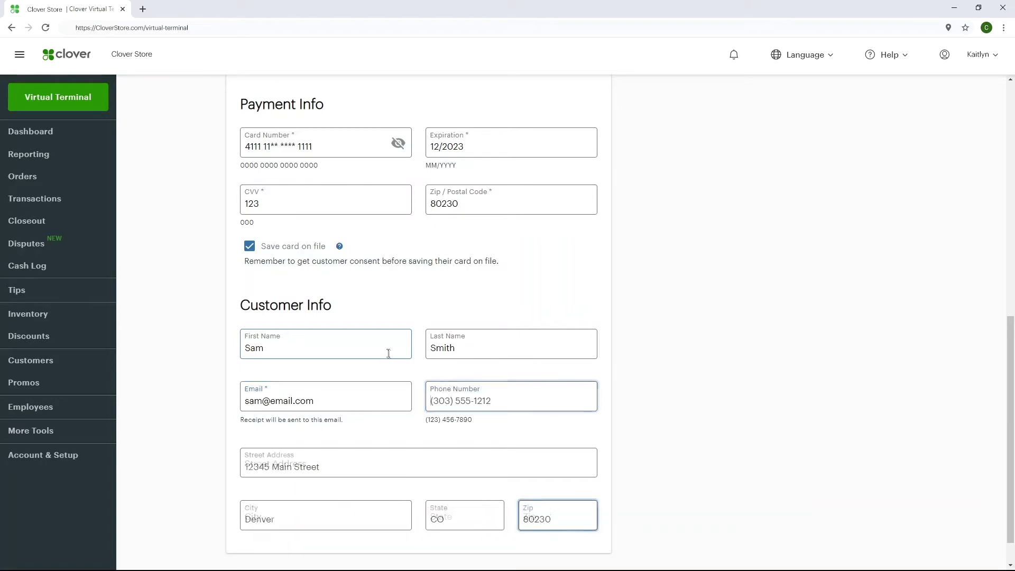
drag(1013, 360, 1013, 122)
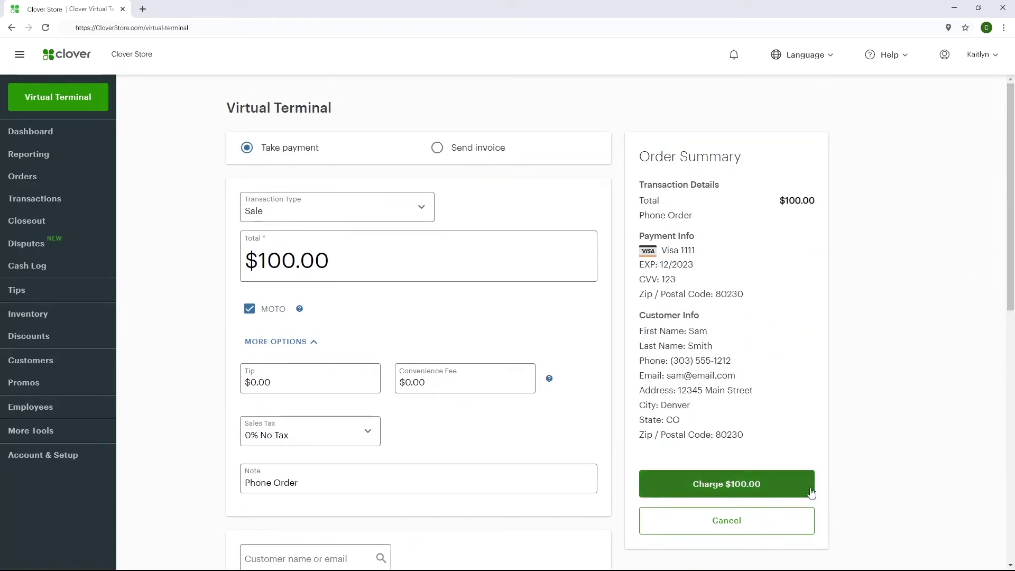
- Charge the $100.00 sale and e-mail the customer a receipt
click(811, 490)
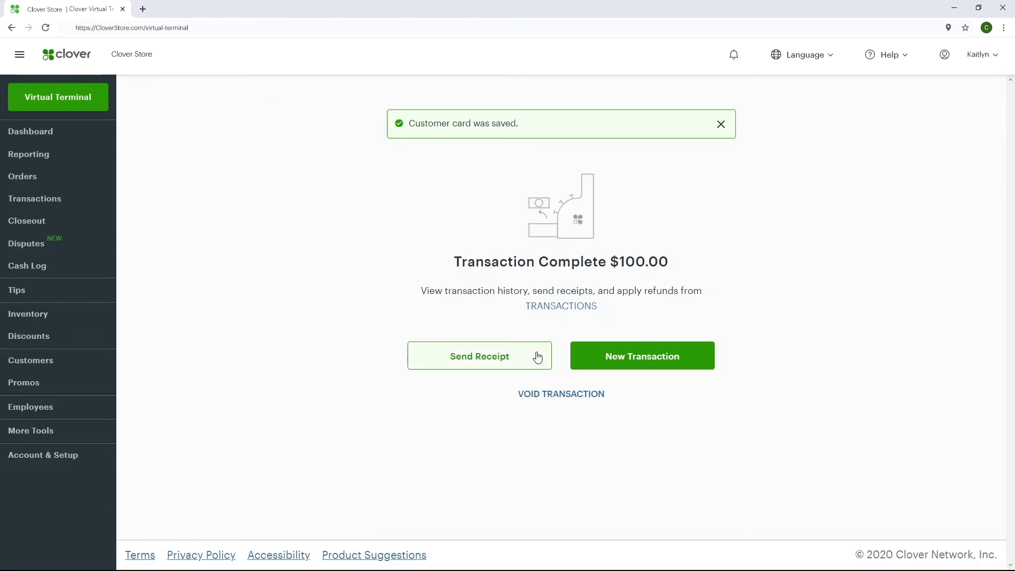
click(538, 354)
click(545, 320)
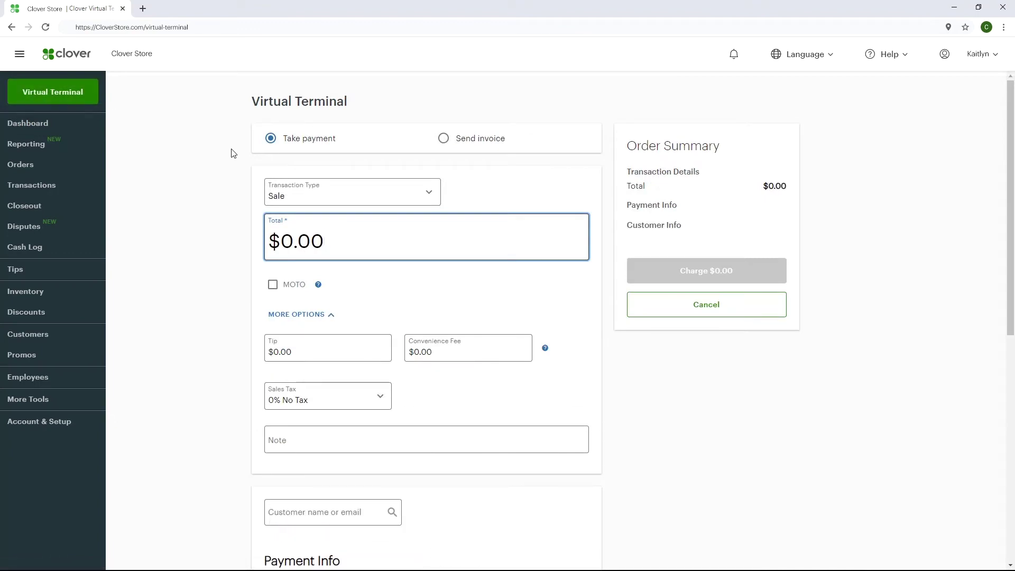
- Set up a $50.00 MOTO Authorization with a 'Phone Ord' note
click(434, 201)
click(424, 217)
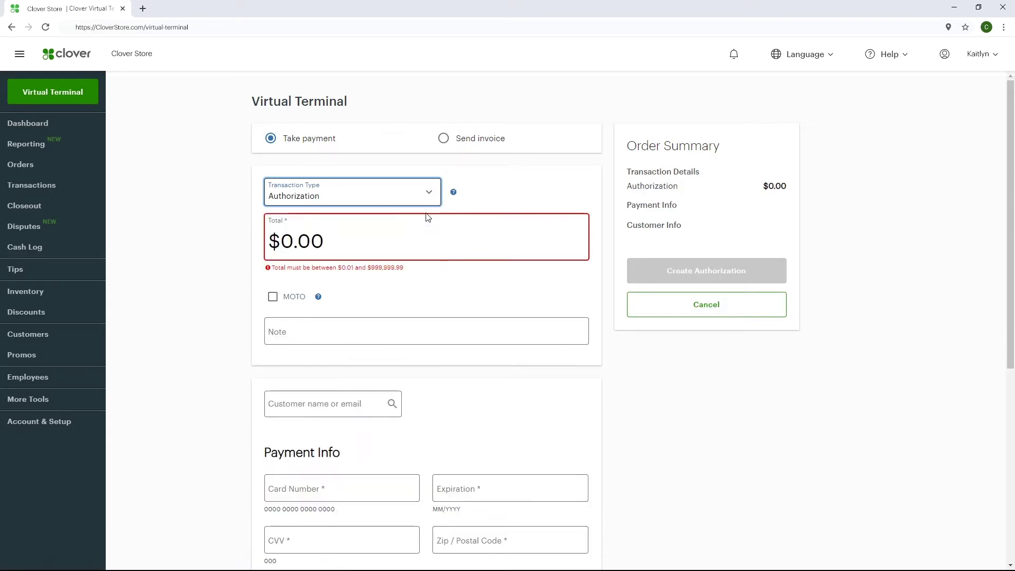
click(417, 247)
drag(416, 248, 272, 249)
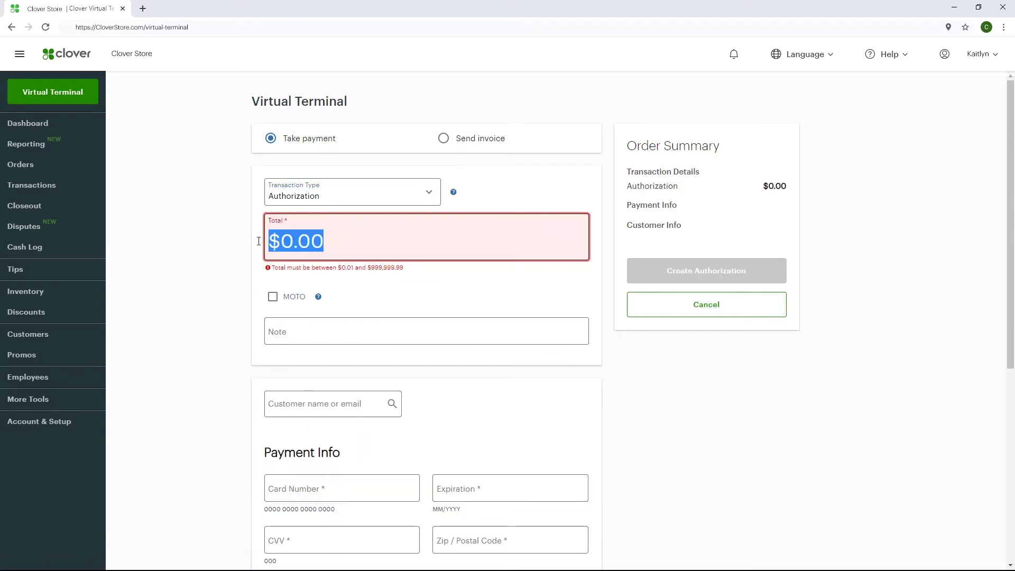
text(50)
click(273, 285)
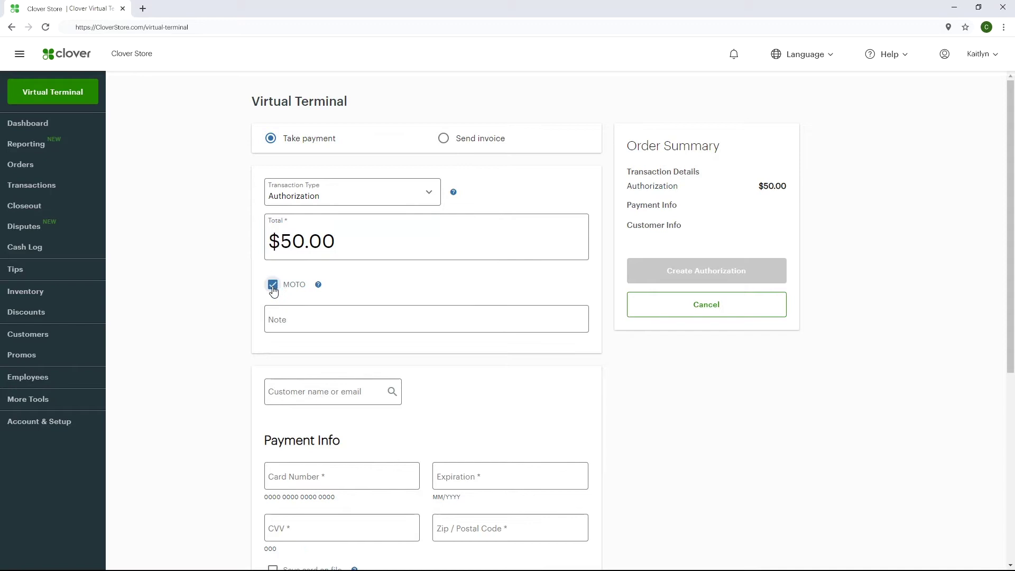
click(280, 326)
text(Phone Order)
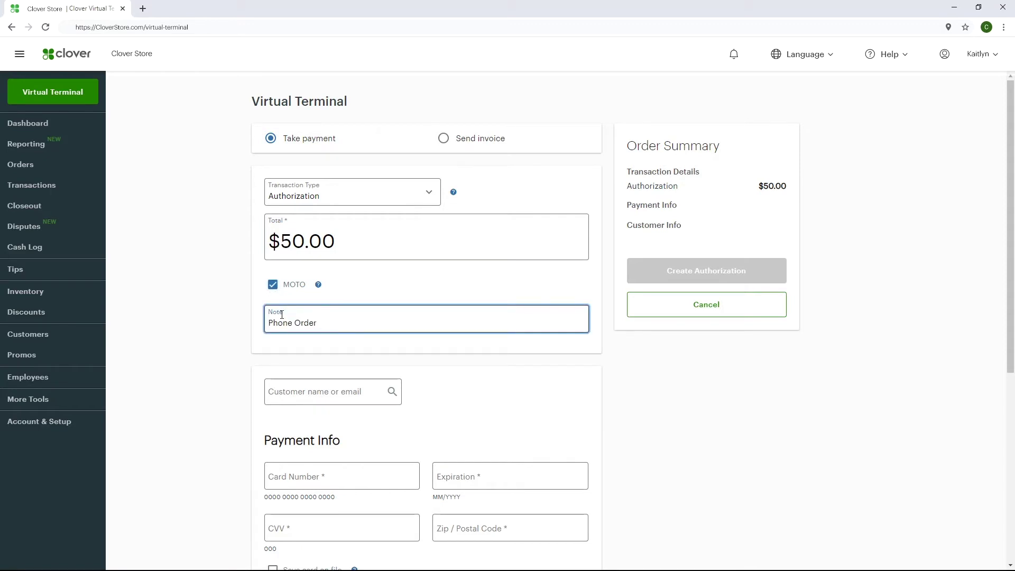
- Pick the saved customer, create the $50.00 authorization, and e-mail its receipt
click(330, 400)
text(Sam Smith)
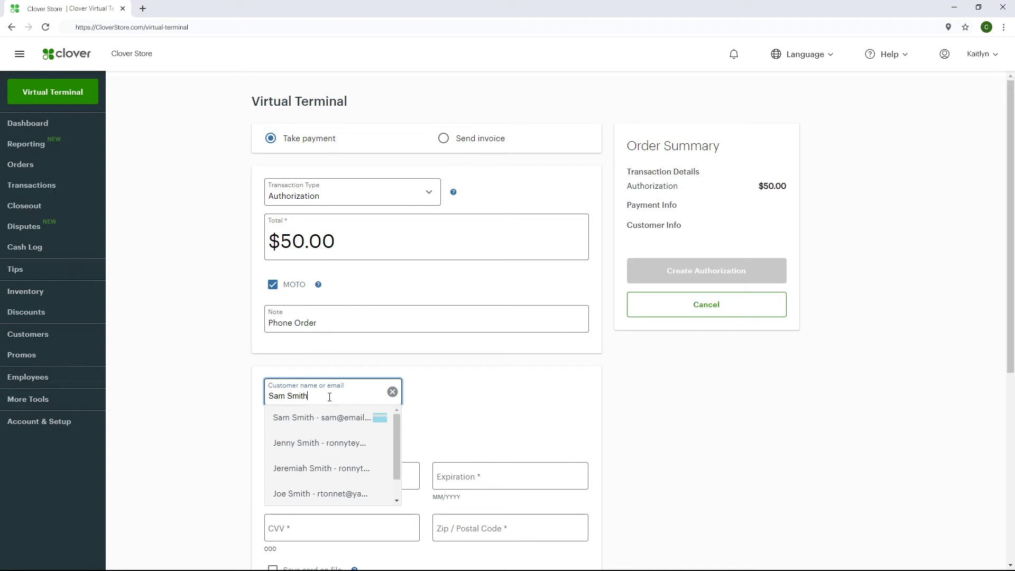
click(318, 418)
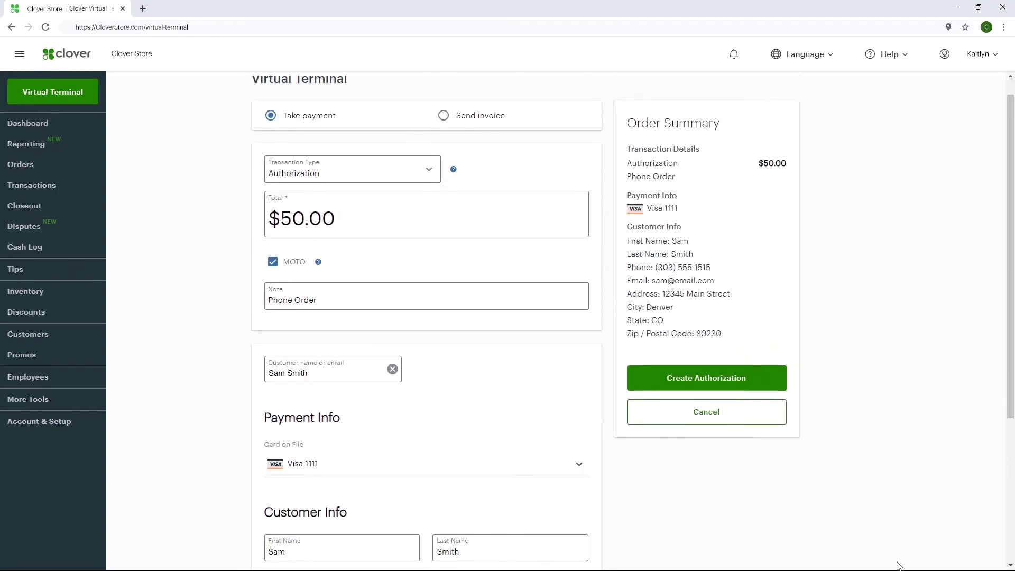
click(784, 381)
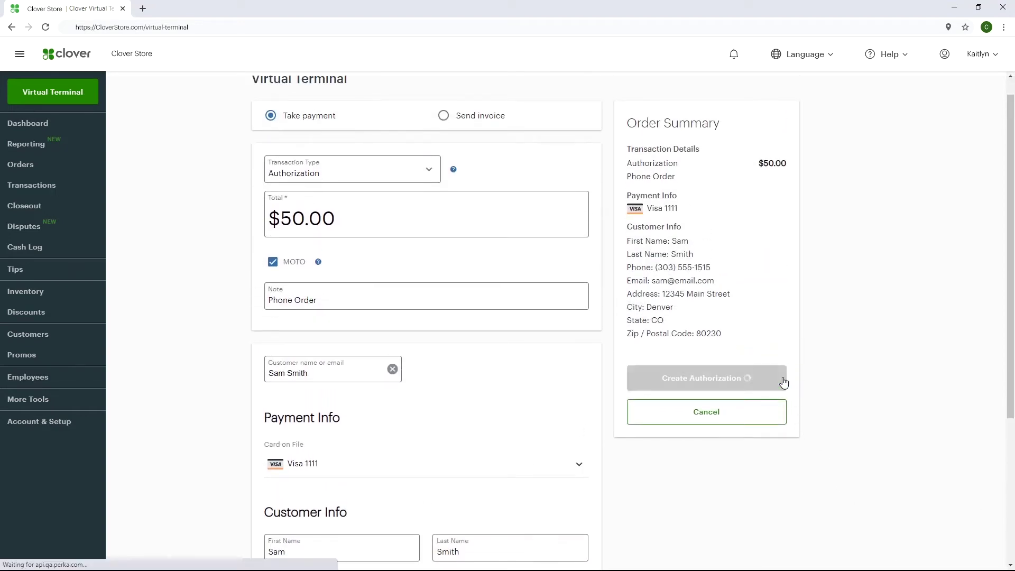
click(525, 291)
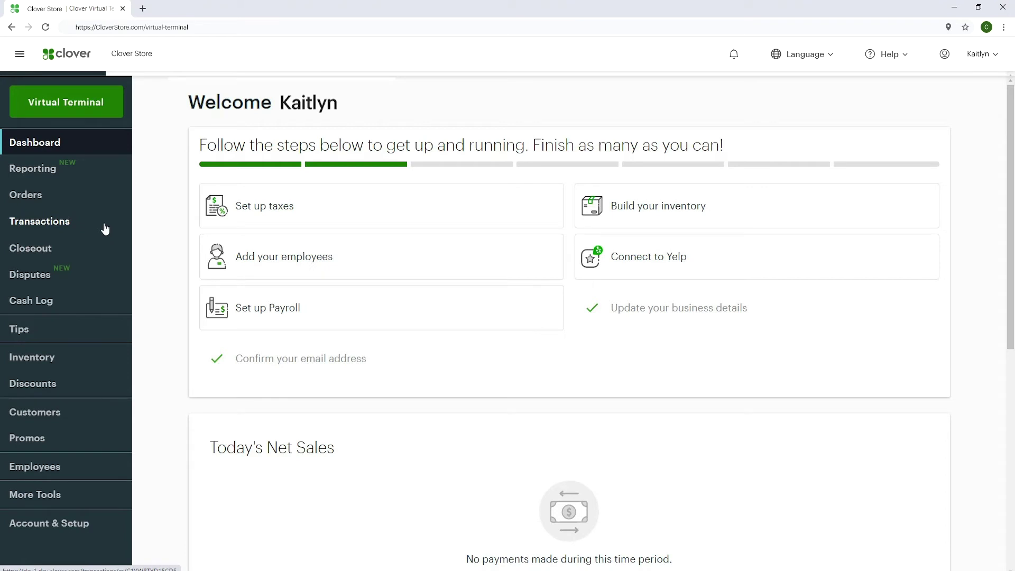
- Find the $100.00 authorization under Last 30 days and complete it by charging the card
click(105, 229)
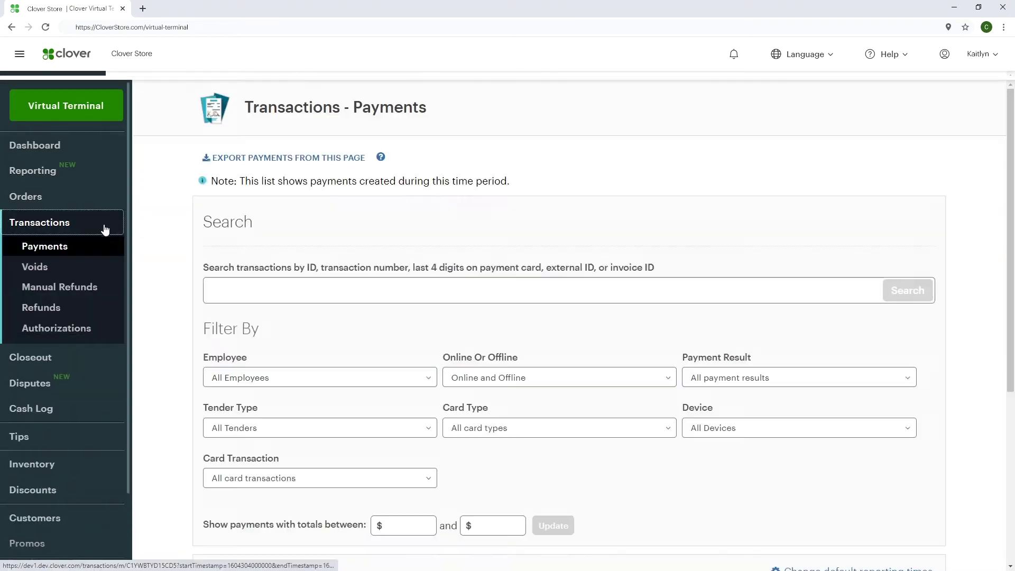
click(120, 330)
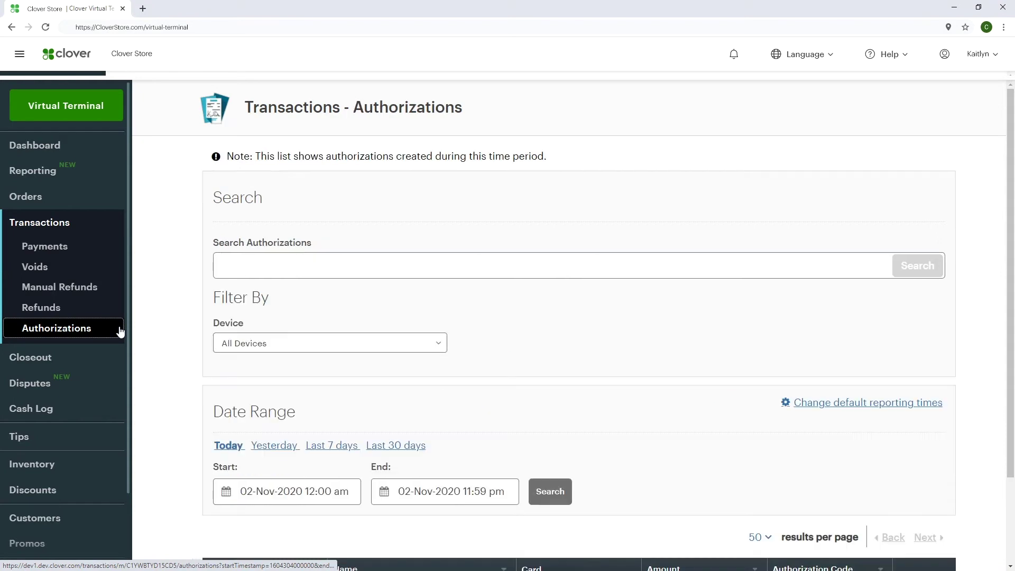
click(395, 446)
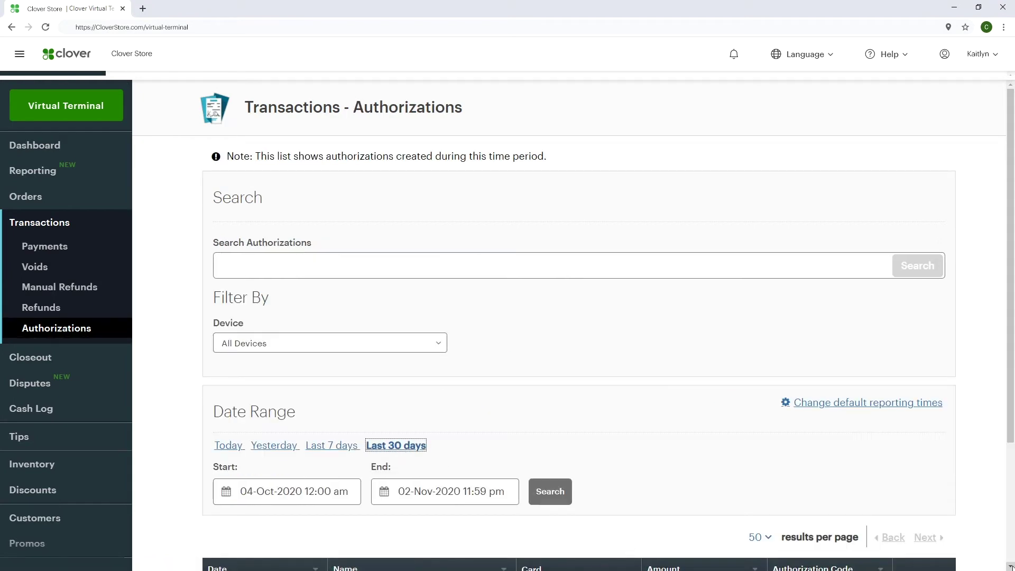
scroll(1010, 566, down, 2)
scroll(1010, 566, down, 1)
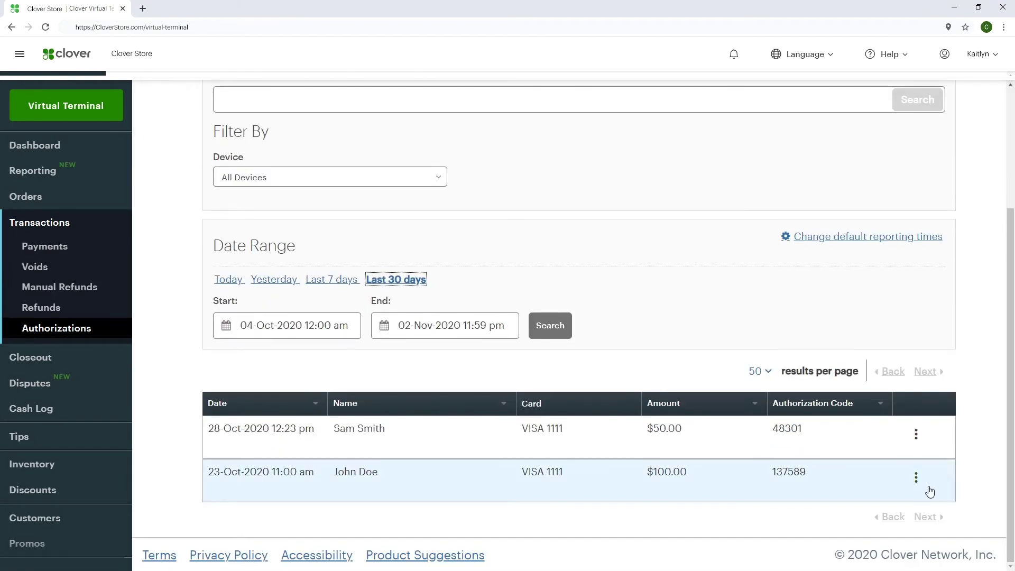
click(917, 477)
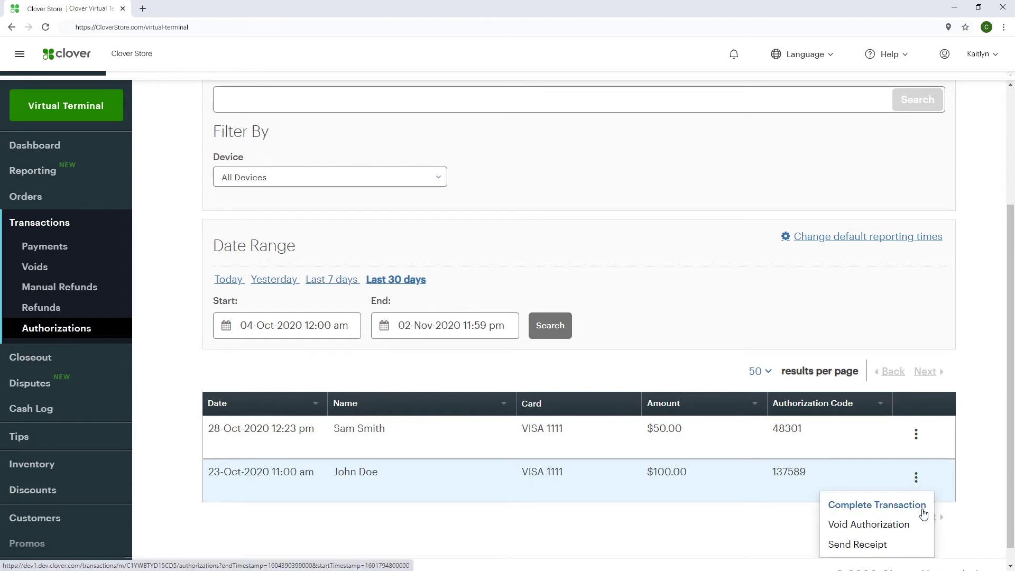
click(923, 513)
click(482, 261)
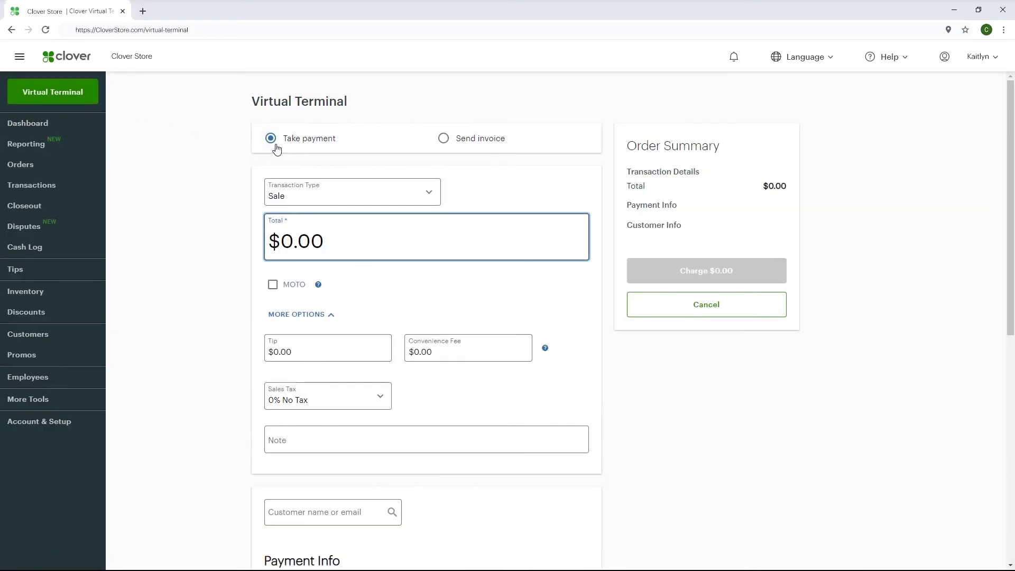
- Switch the transaction to a MOTO Verification with a 'Phone Orde' note
click(428, 197)
click(407, 261)
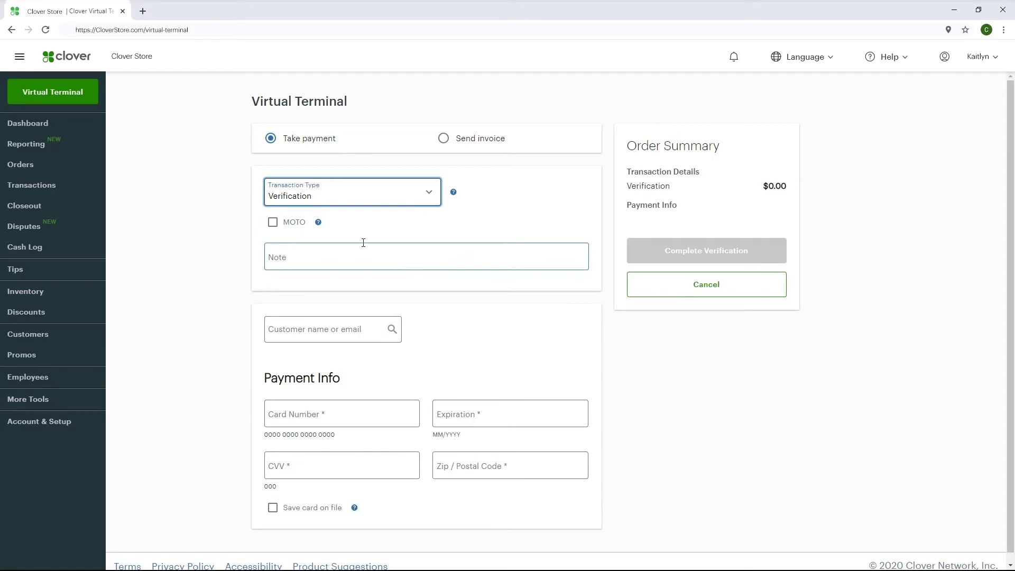
click(273, 223)
click(314, 256)
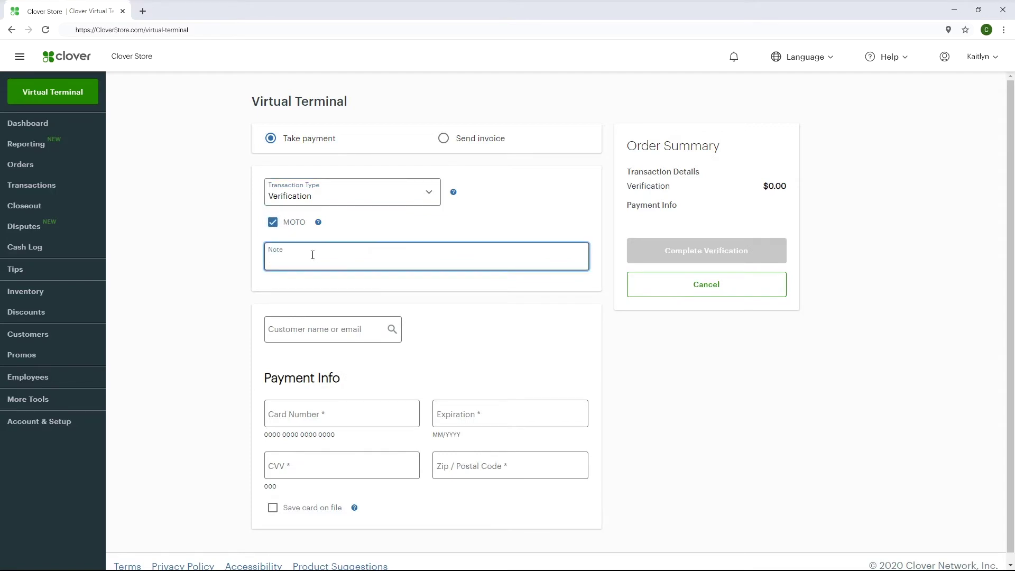
text(Phone Orde)
click(386, 414)
text(4111111111111111)
key(Tab)
text(12/2023)
key(Tab)
text(123)
key(Tab)
text(80111)
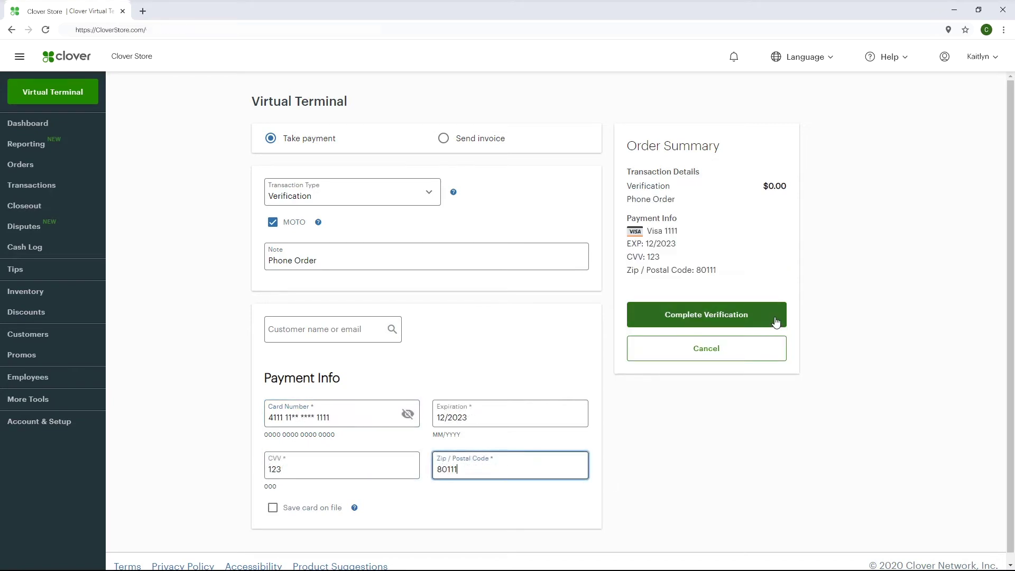
click(775, 321)
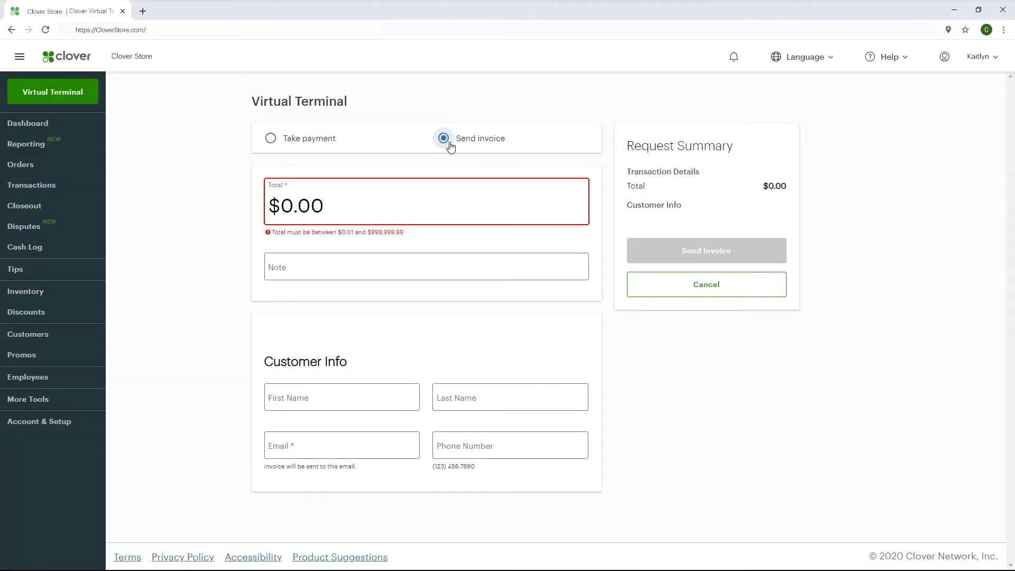
- Set the invoice total to $150.00 and move to the Service note
click(433, 202)
drag(433, 201, 256, 197)
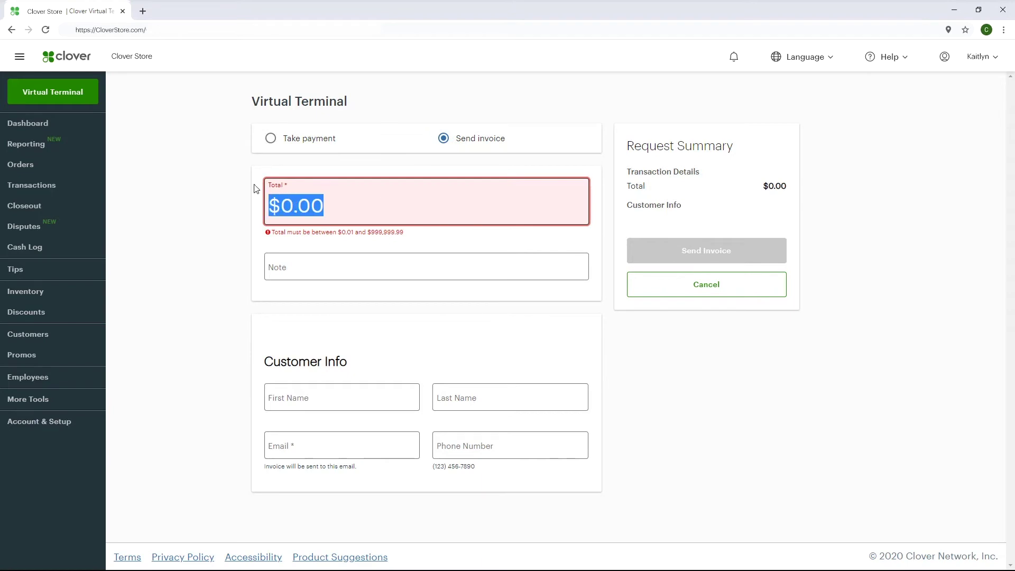
text(150)
click(291, 260)
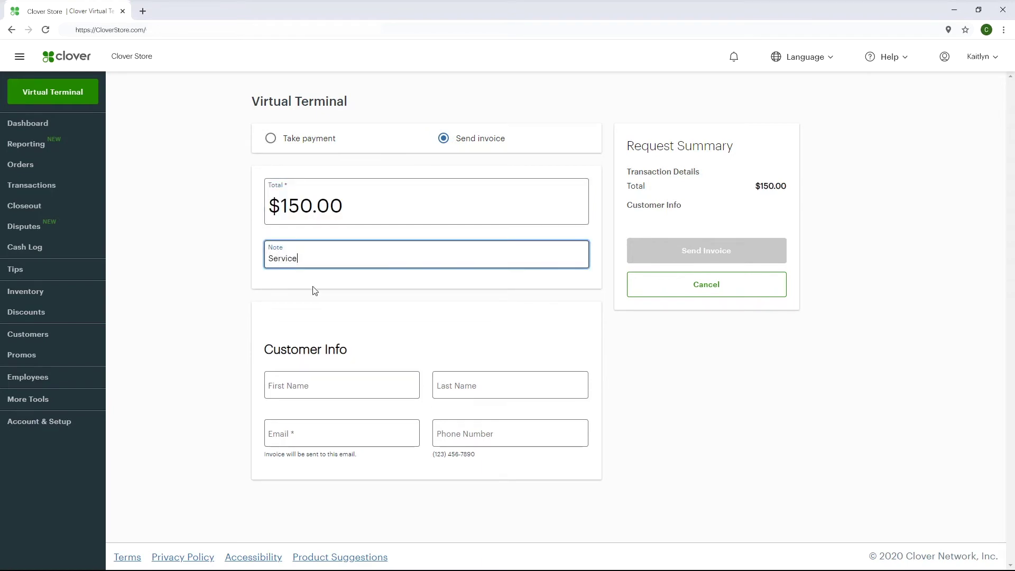
- Fill in the customer's name, e-mail and phone, and send the $150.00 invoice
click(381, 386)
key(Tab)
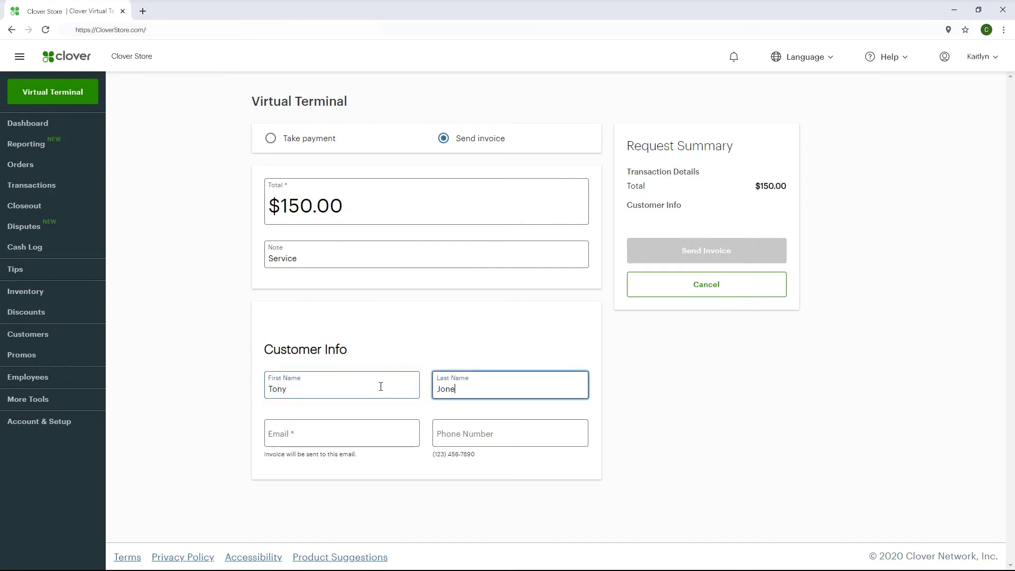
key(Tab)
text(tony@email.com)
key(Tab)
text(3035551212)
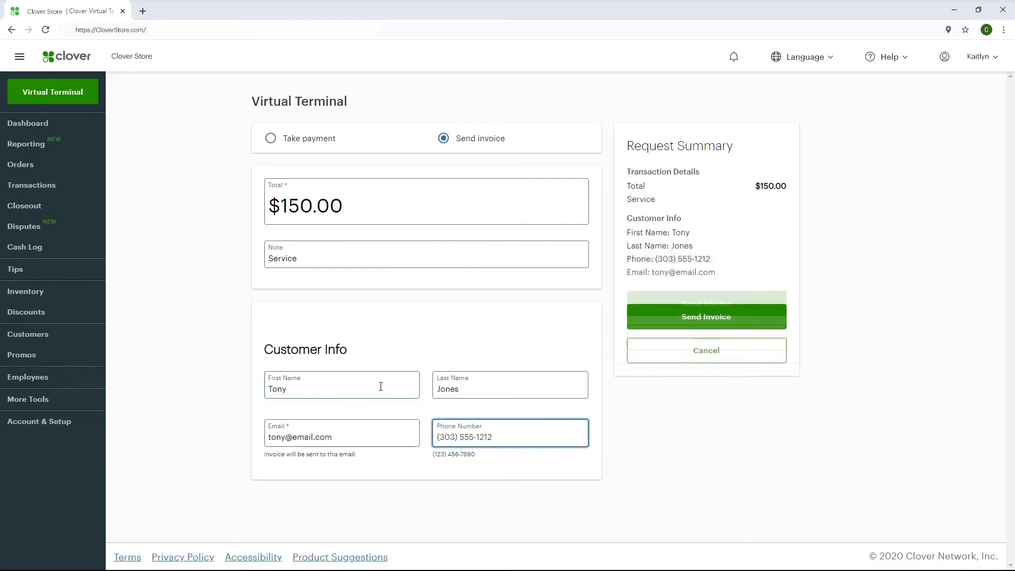
click(767, 315)
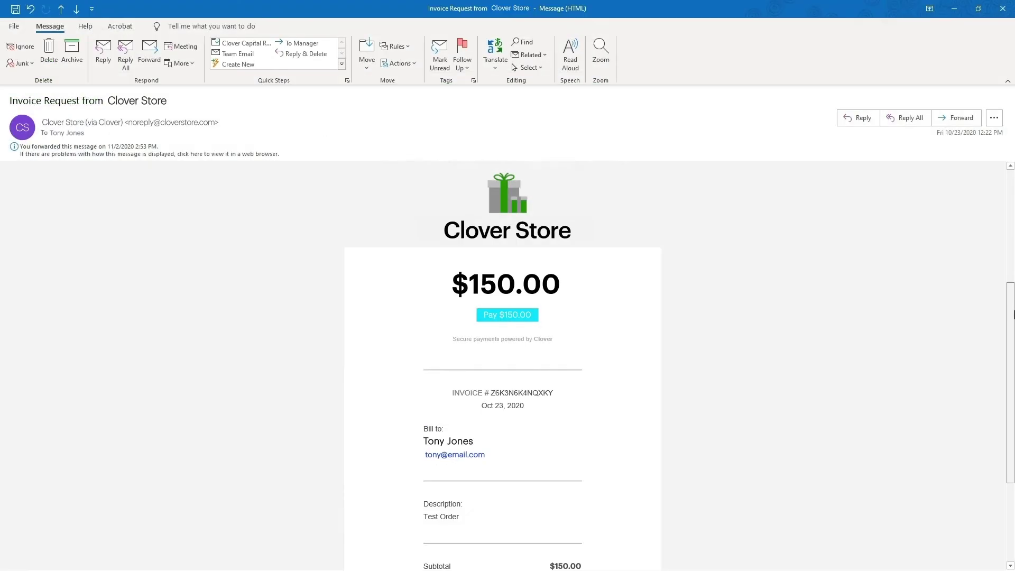
- Pay the $150.00 invoice from the emailed online checkout page
scroll(1010, 314, down, 3)
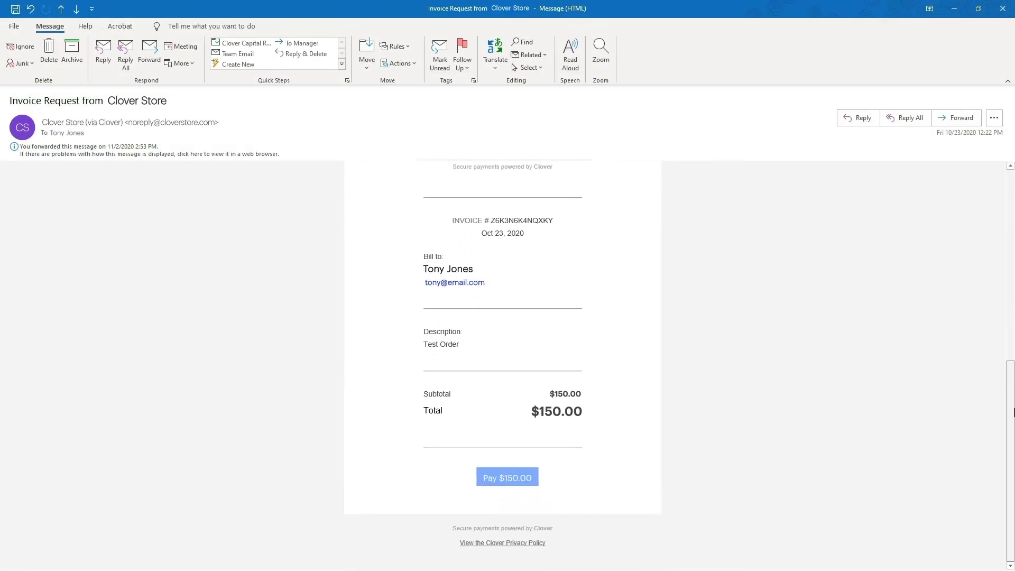
click(508, 479)
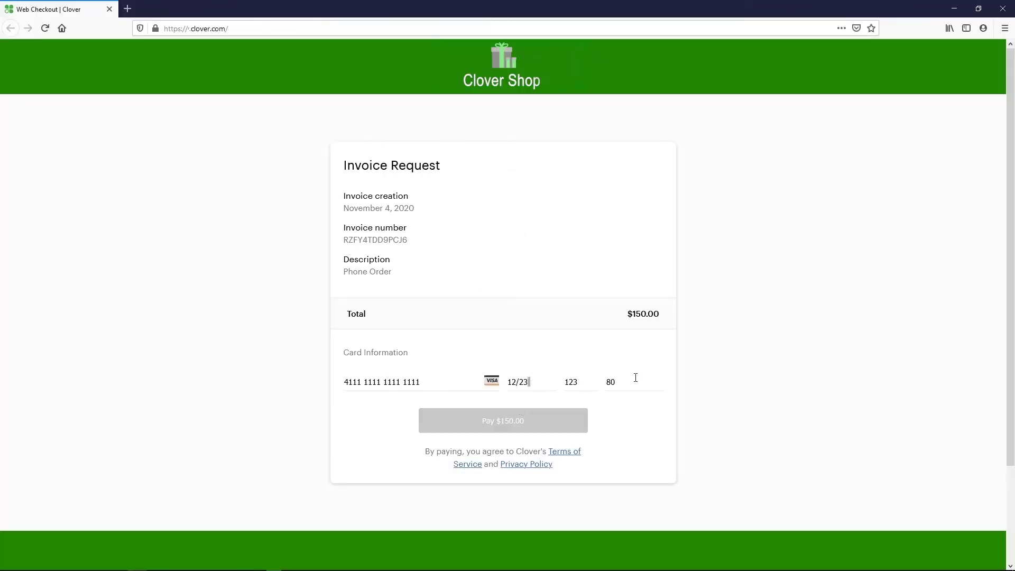
text(210)
click(581, 428)
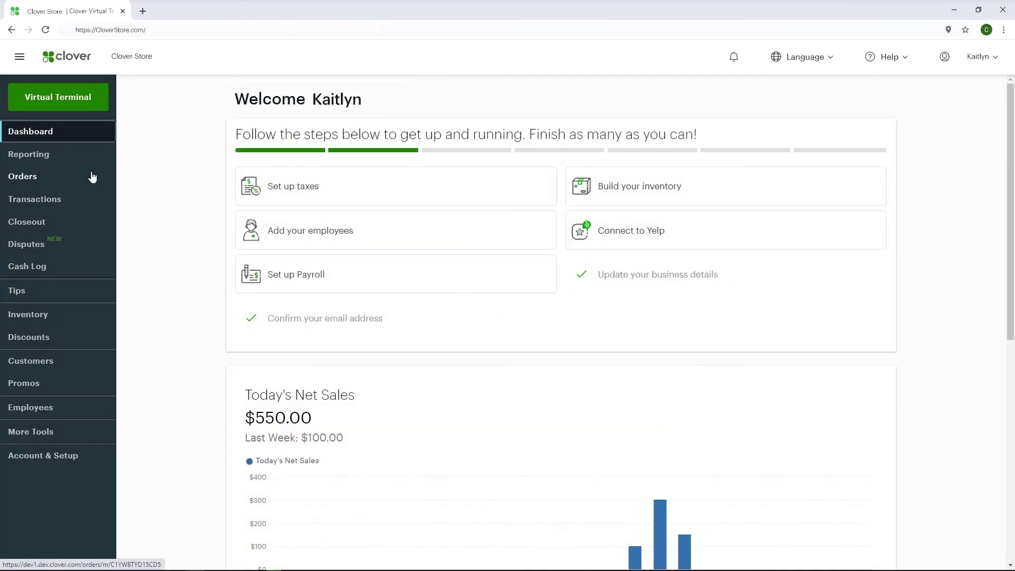
- Show today's Orders list with the two $150.00 orders, one Paid and one Open
click(93, 177)
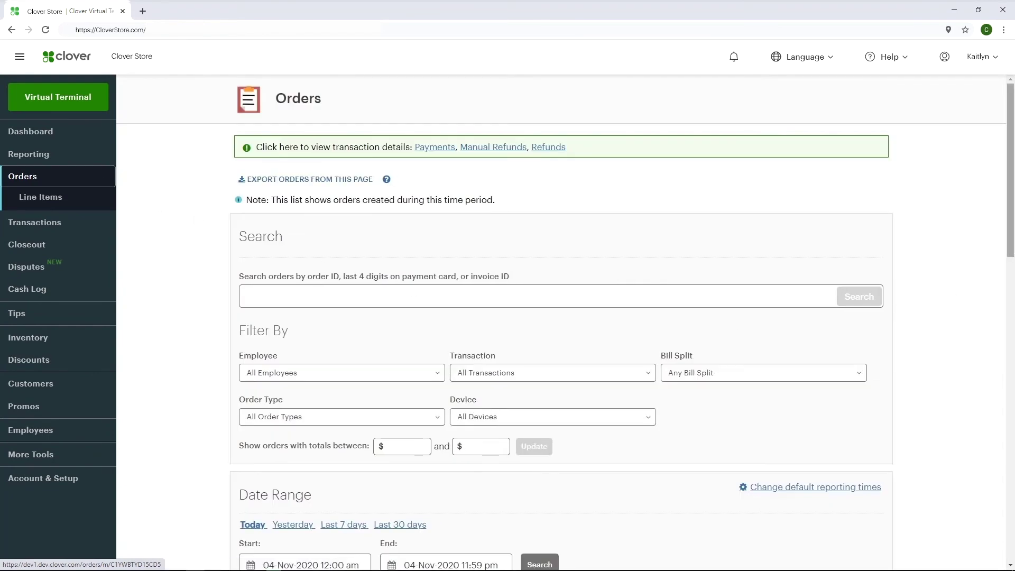
drag(1013, 247, 1013, 366)
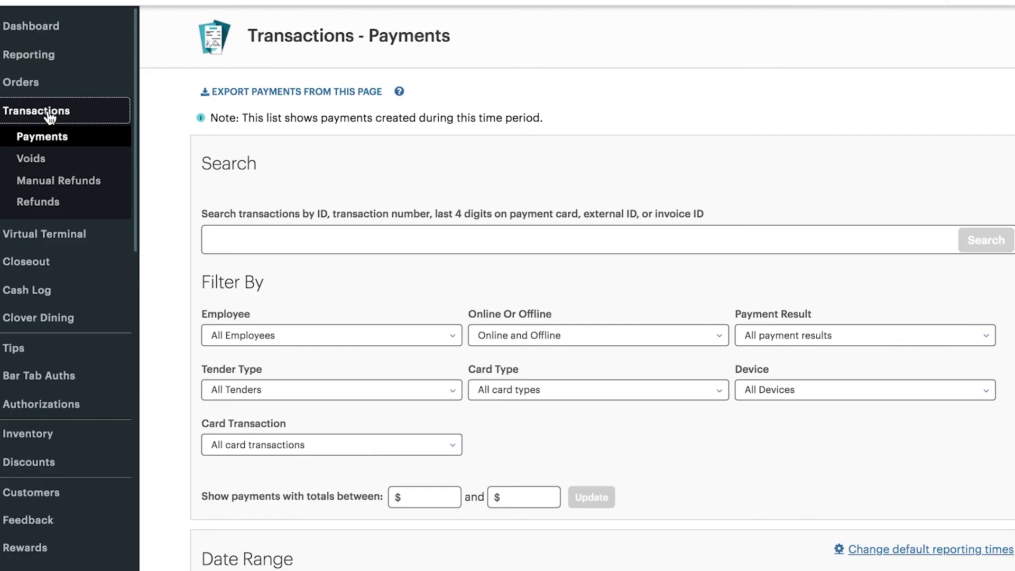
- From the Payments list, issue and confirm a $10.00 refund on the 22-Mar-2020 credit card payment
click(56, 137)
scroll(536, 186, down, 2)
scroll(534, 182, down, 10)
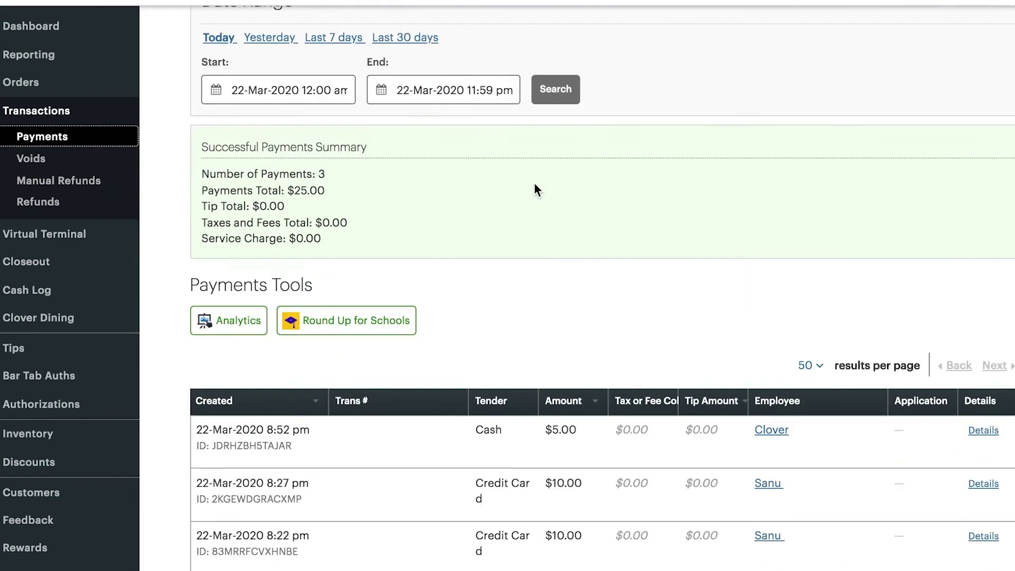
click(972, 452)
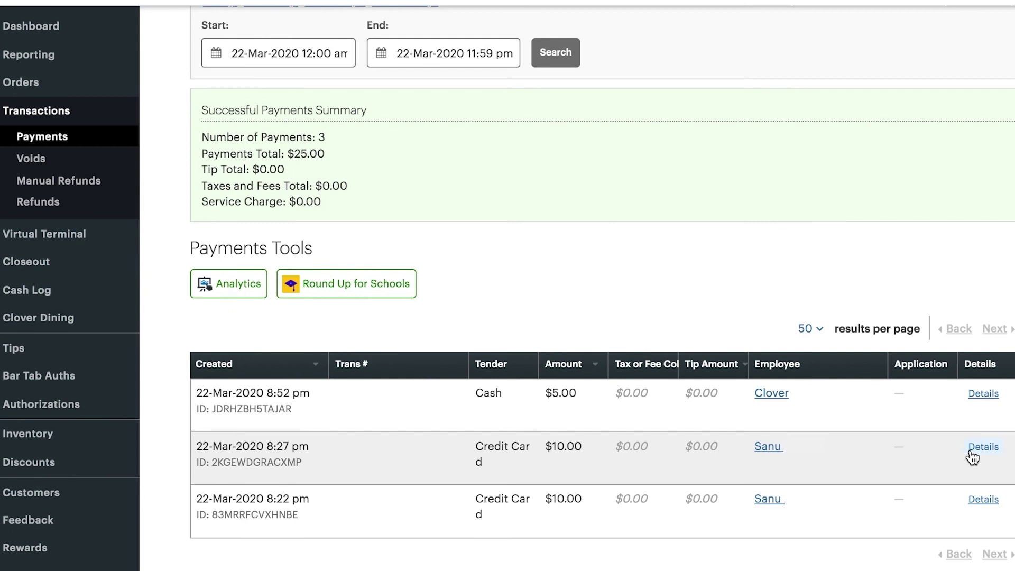
scroll(393, 393, down, 3)
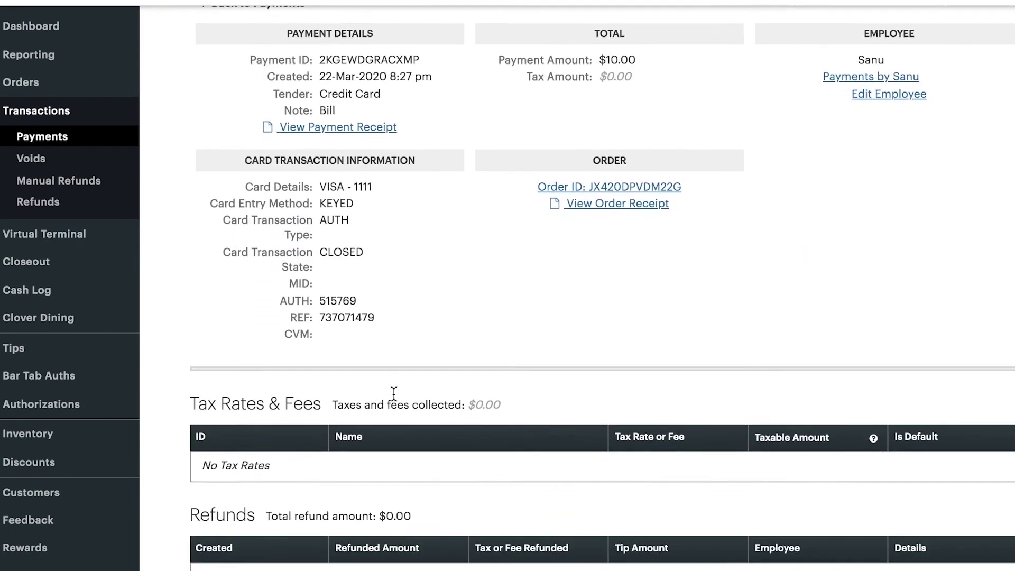
click(296, 550)
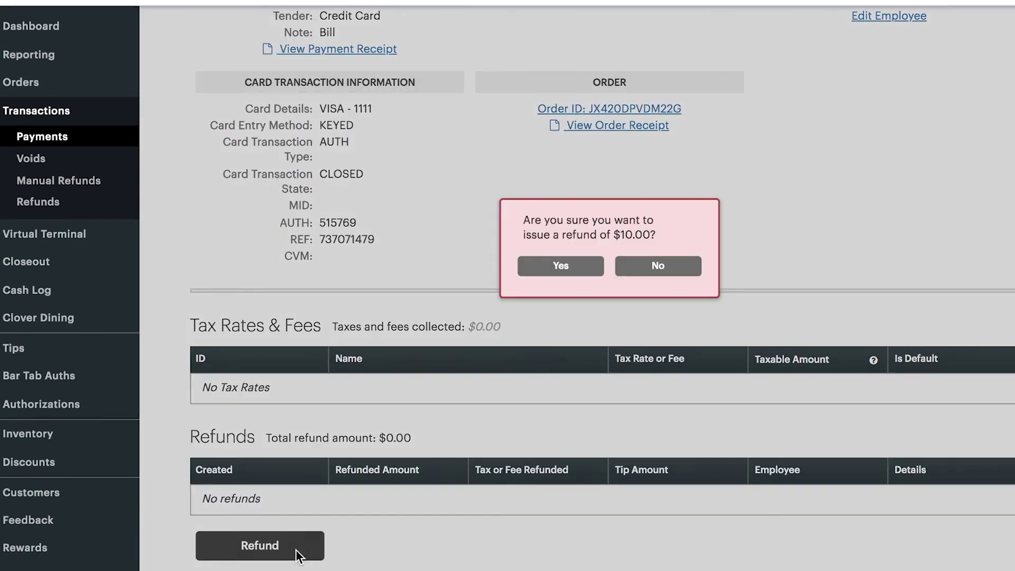
click(532, 267)
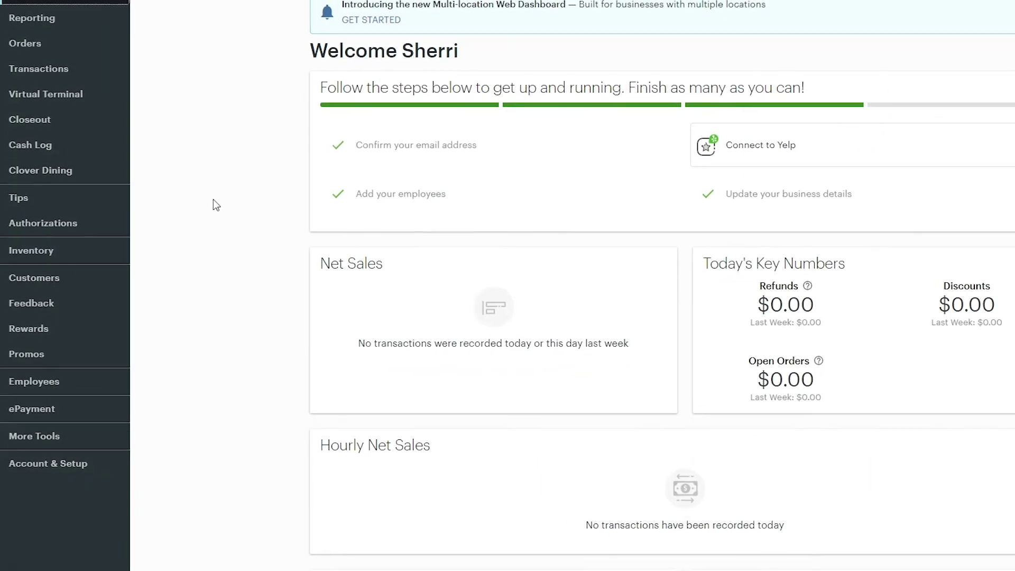
- In Employees > Permissions under Access Transactions, edit Refund payments roles to include Employee, Manager and admin
click(52, 356)
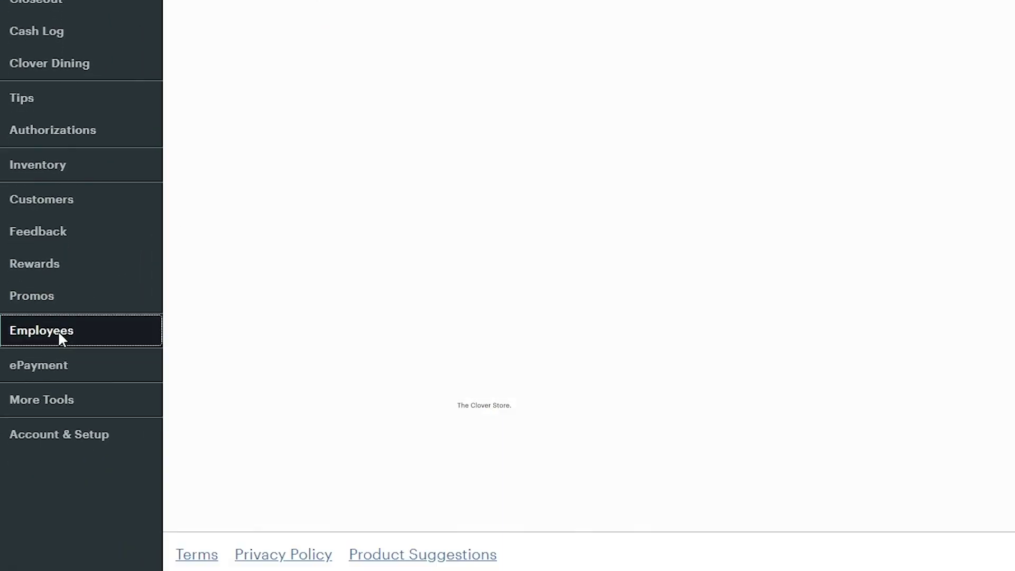
click(69, 387)
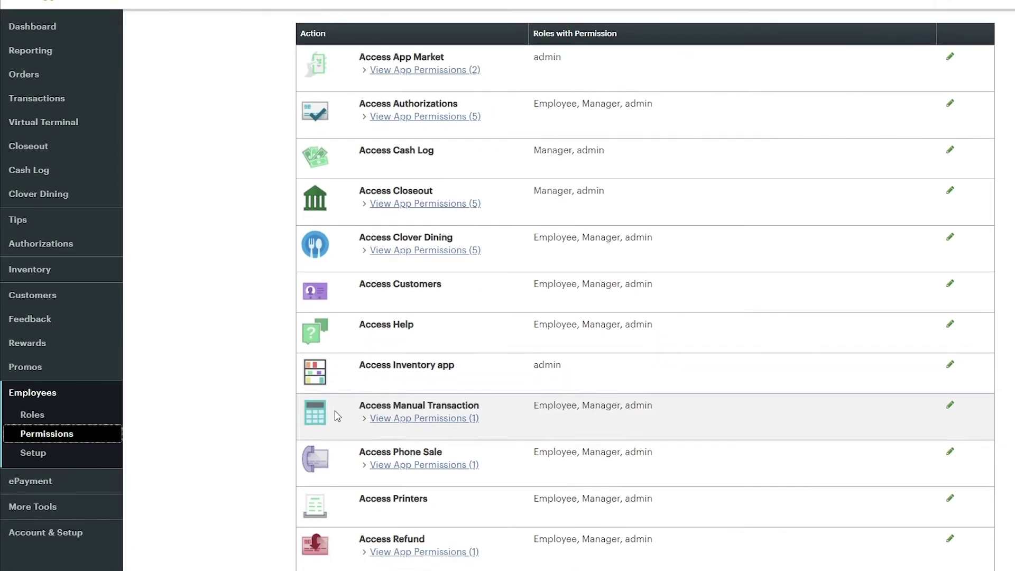
scroll(335, 416, down, 7)
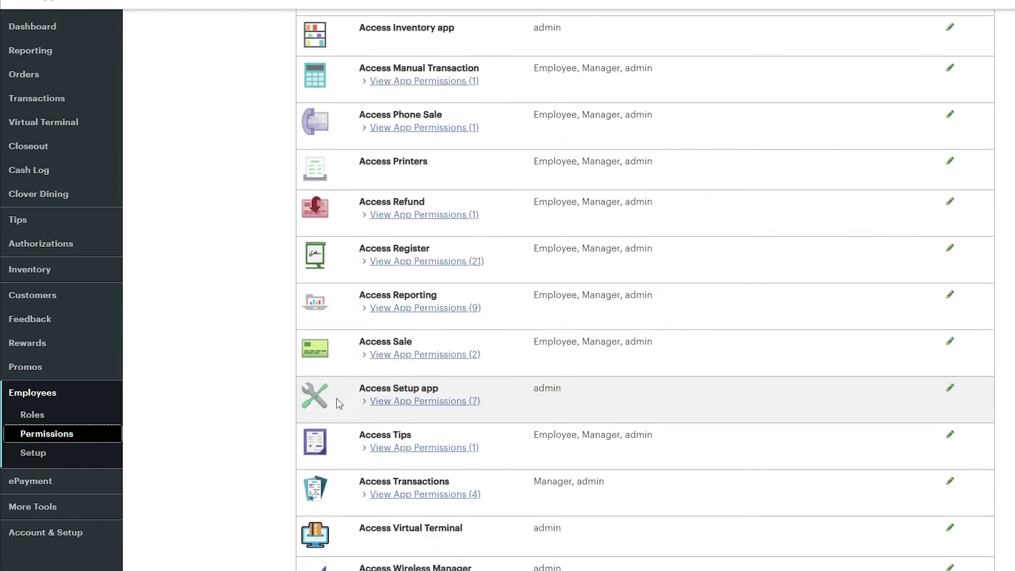
click(417, 439)
scroll(608, 508, down, 1)
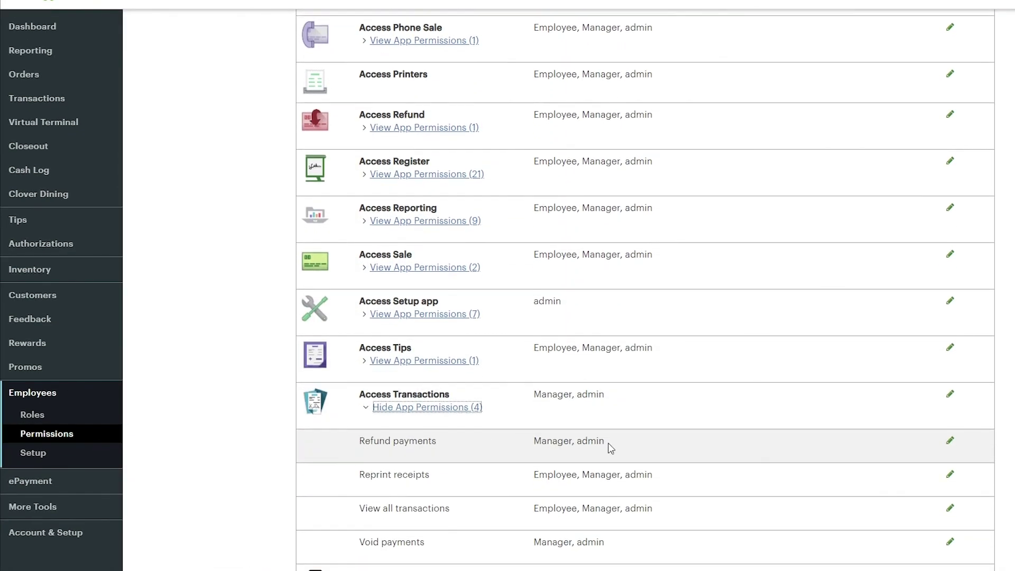
click(950, 440)
click(897, 463)
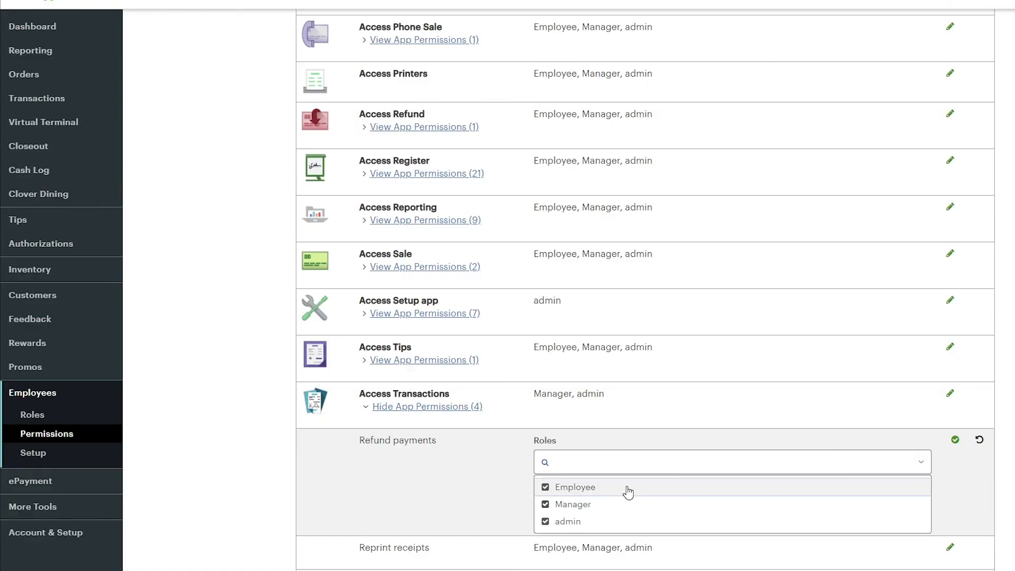